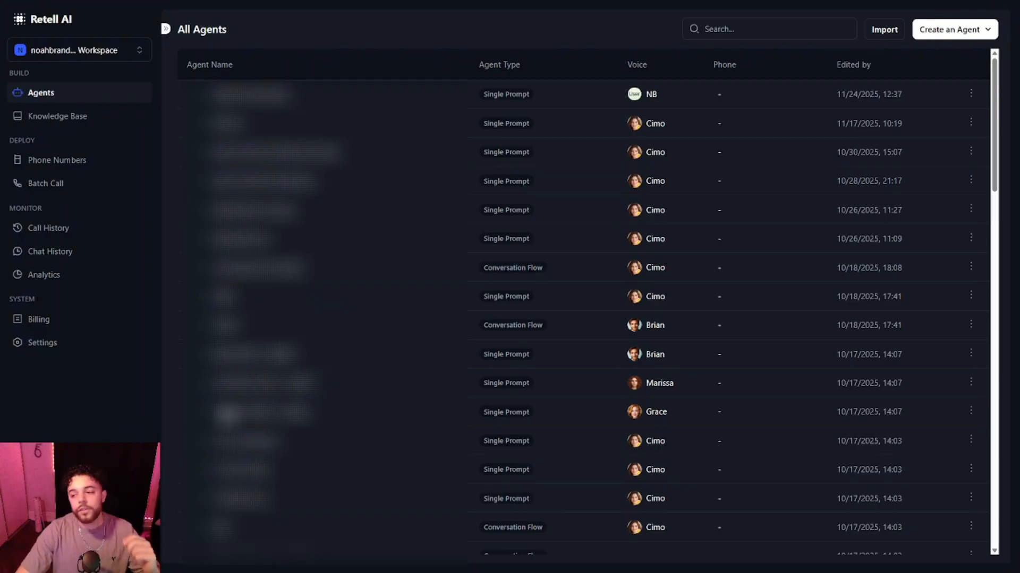
Create a new single-prompt voice agent starting from a blank template.
click(938, 35)
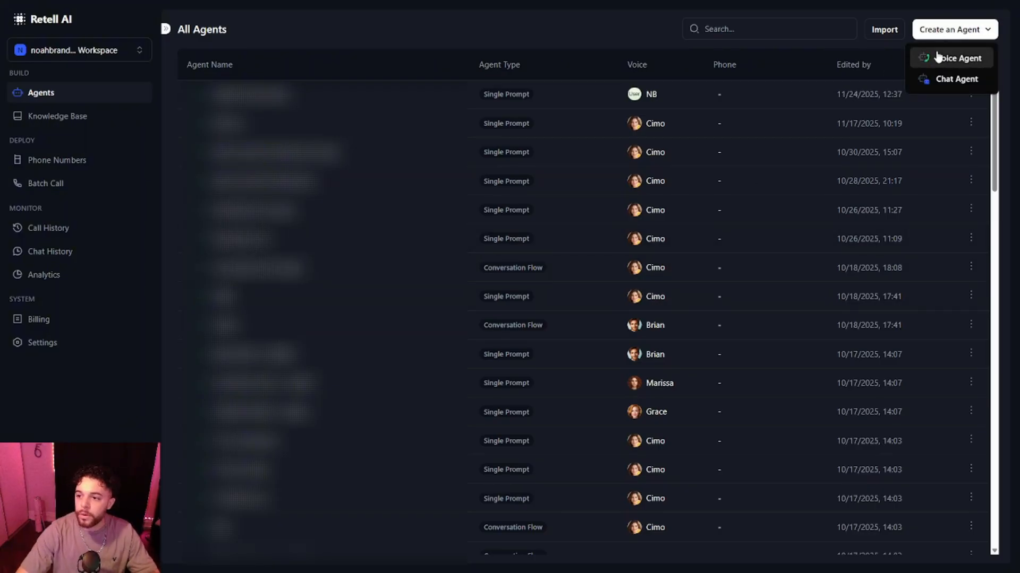
click(938, 56)
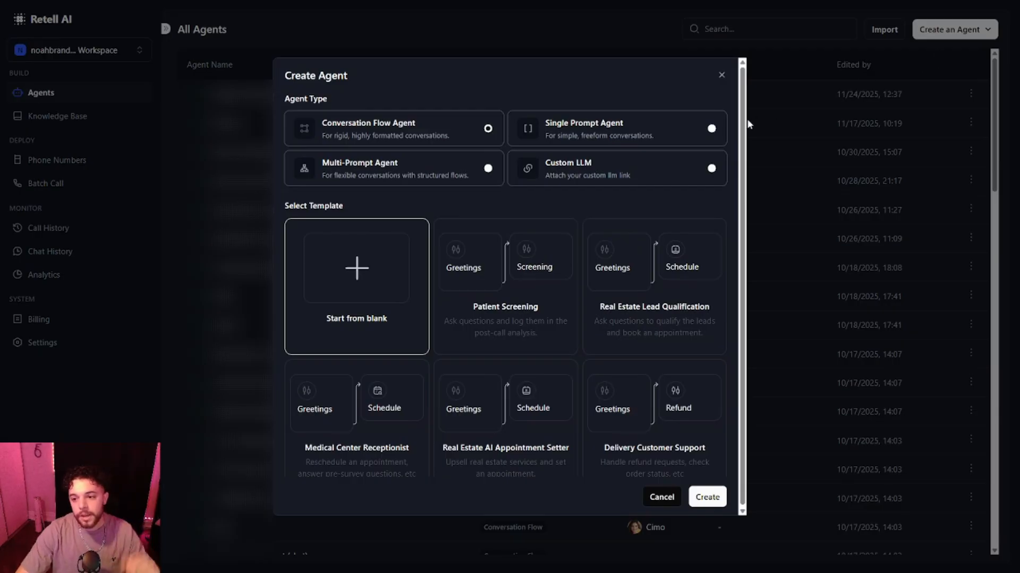
click(701, 128)
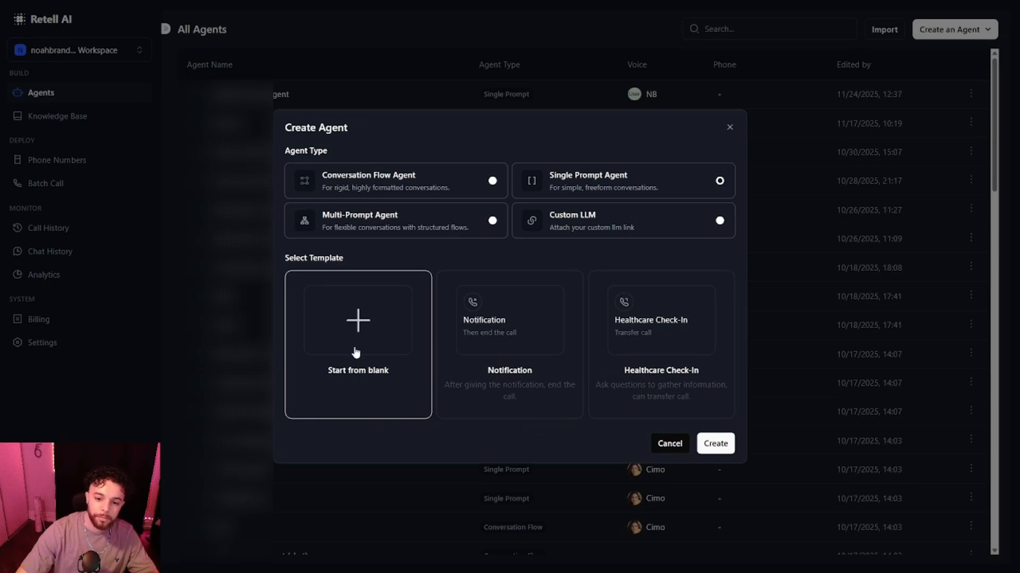
click(725, 443)
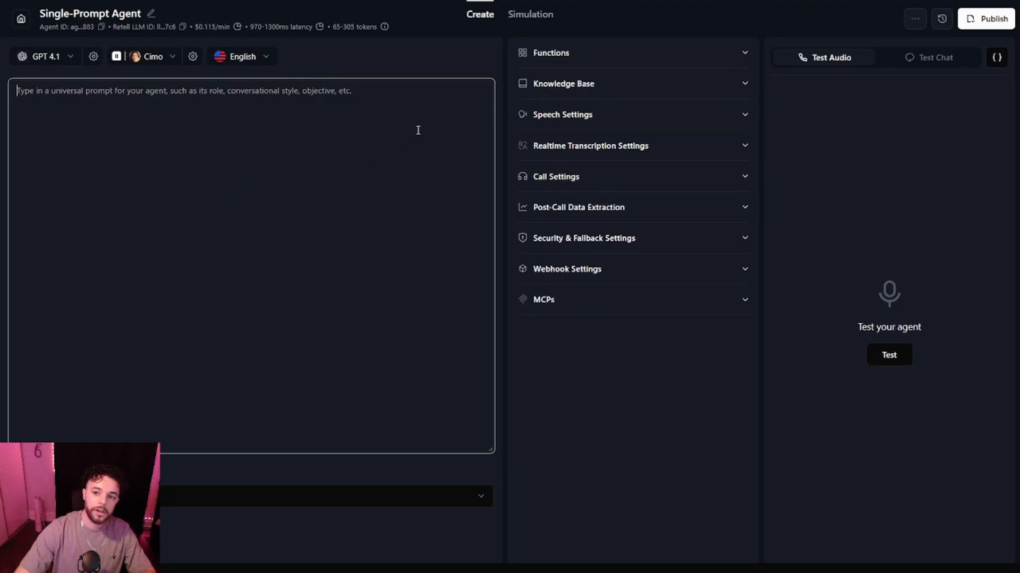
In the speech settings, set responsiveness to 0.95 and interruption sensitivity to 0.85.
click(573, 53)
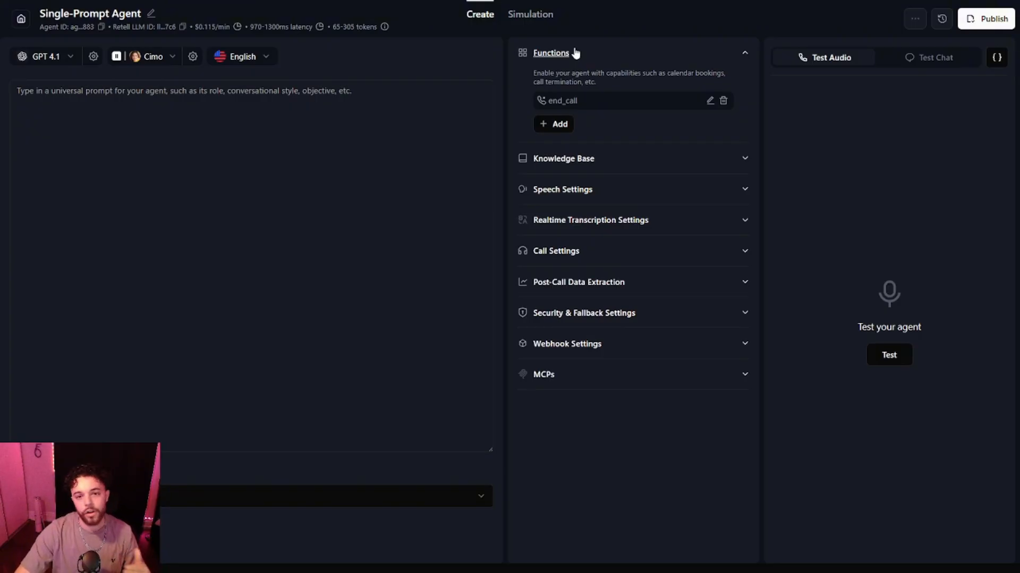
click(575, 52)
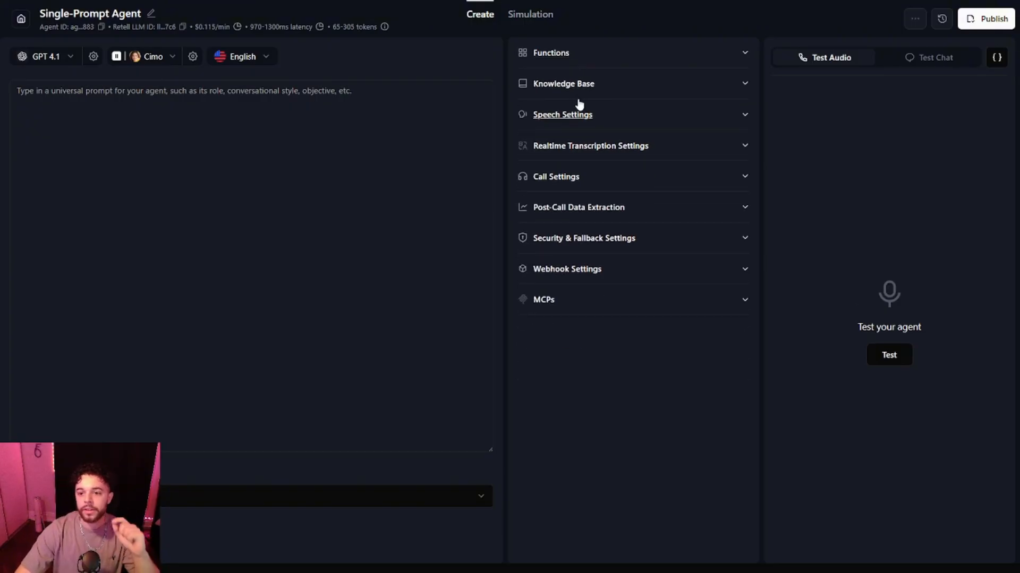
click(580, 115)
scroll(583, 132, down, 1)
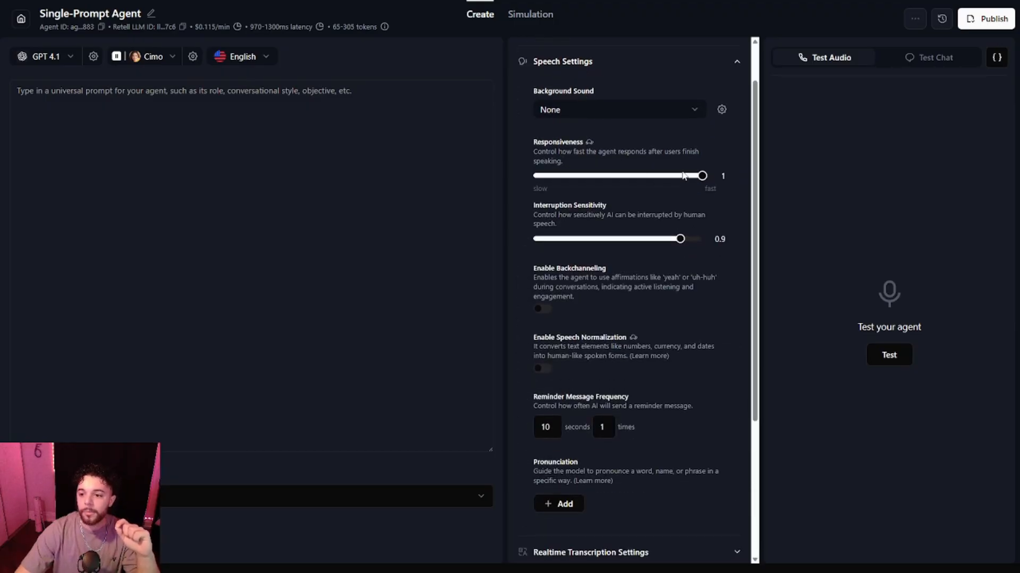
drag(703, 178, 698, 178)
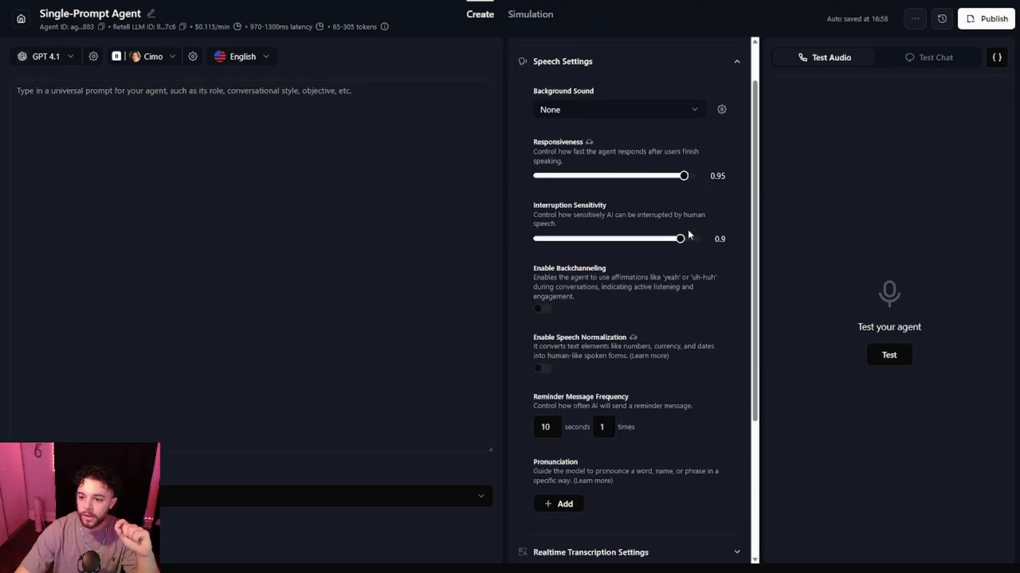
drag(685, 246, 676, 245)
Enable backchanneling with a backchannel frequency of 0.3 and turn on speech normalization.
scroll(557, 253, down, 1)
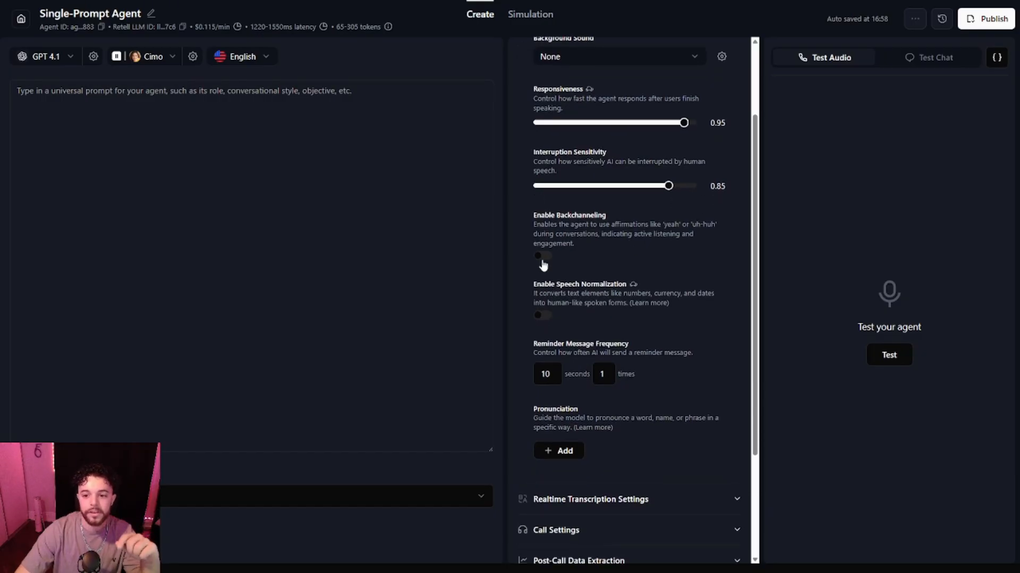
click(542, 259)
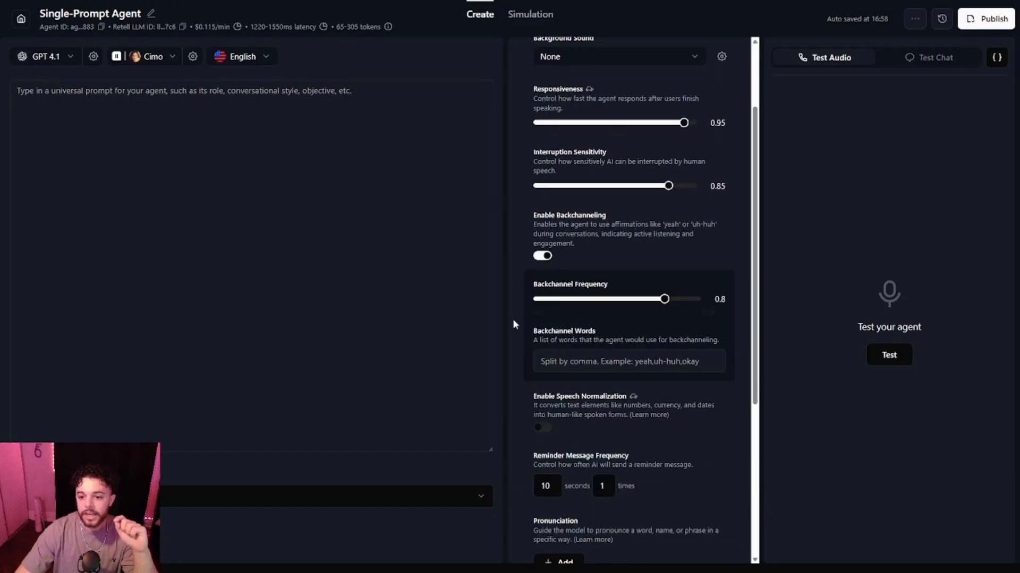
click(538, 427)
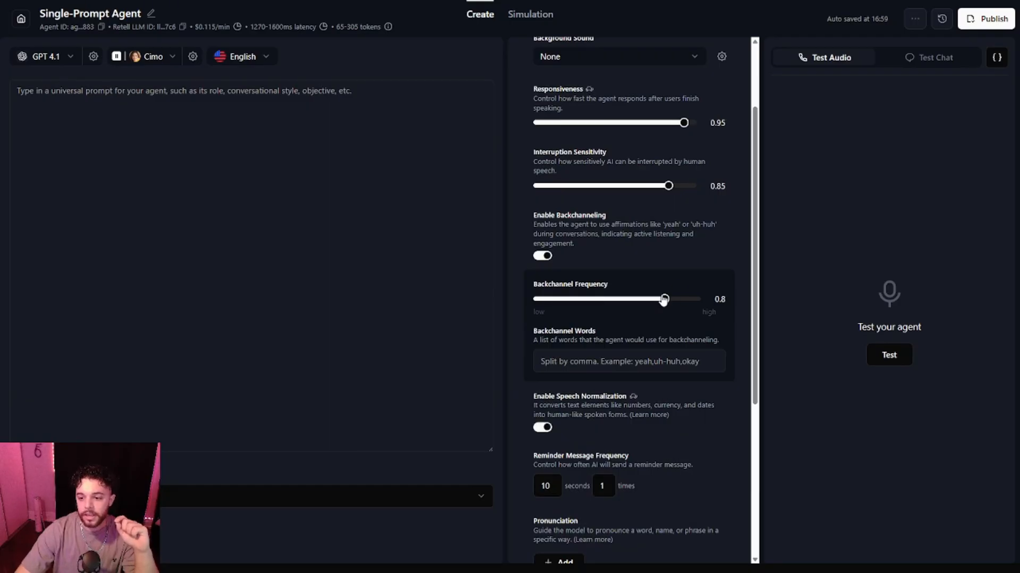
drag(664, 299, 586, 308)
In the call settings, enable voicemail detection set to hang up if reaching voicemail.
scroll(560, 312, down, 5)
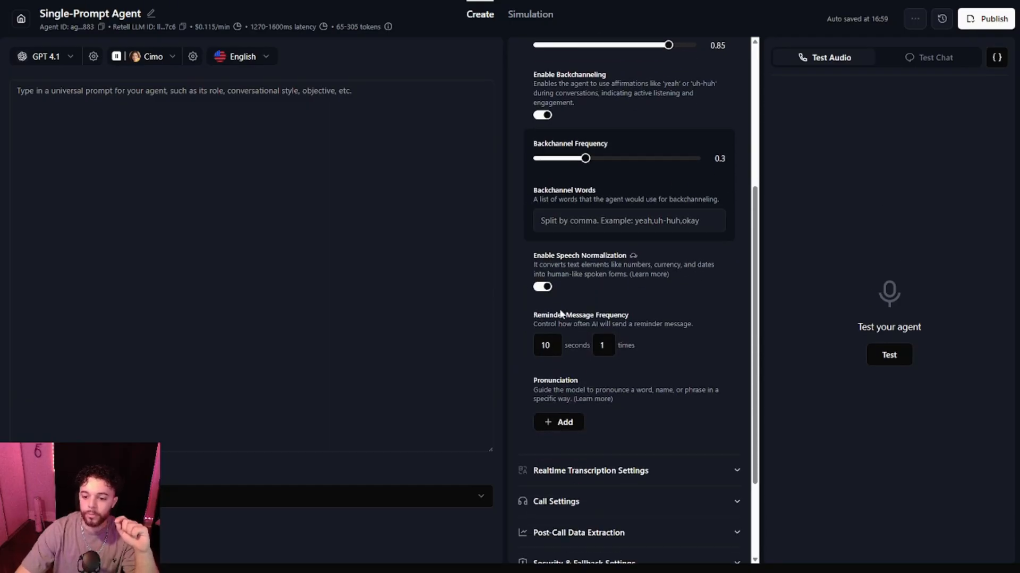
click(556, 378)
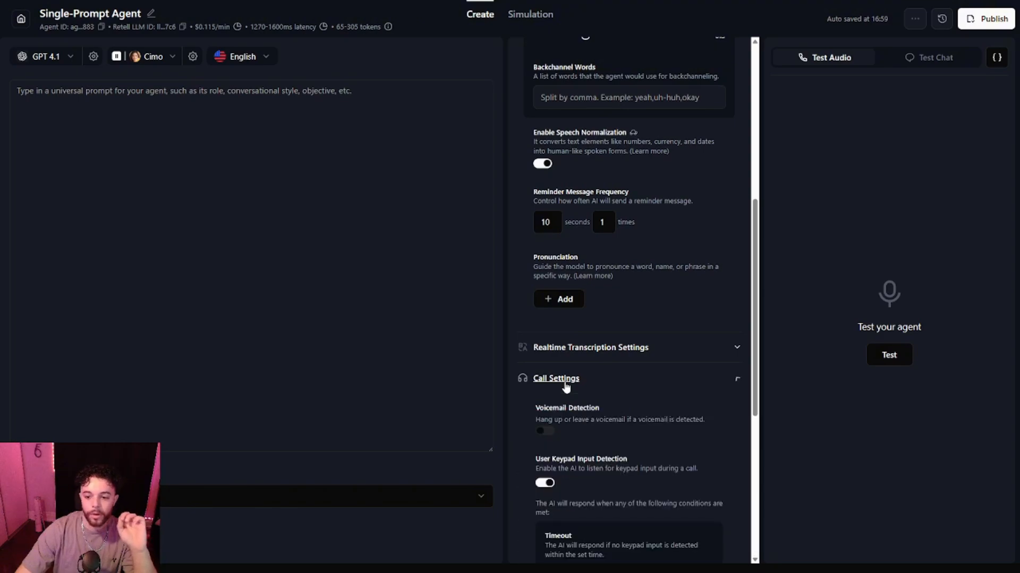
scroll(563, 382, down, 4)
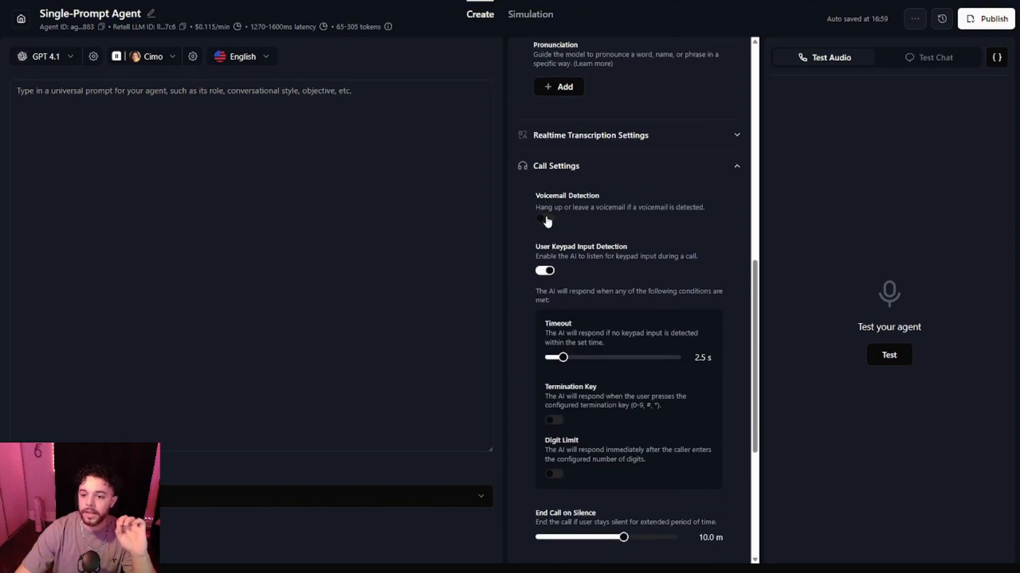
click(547, 221)
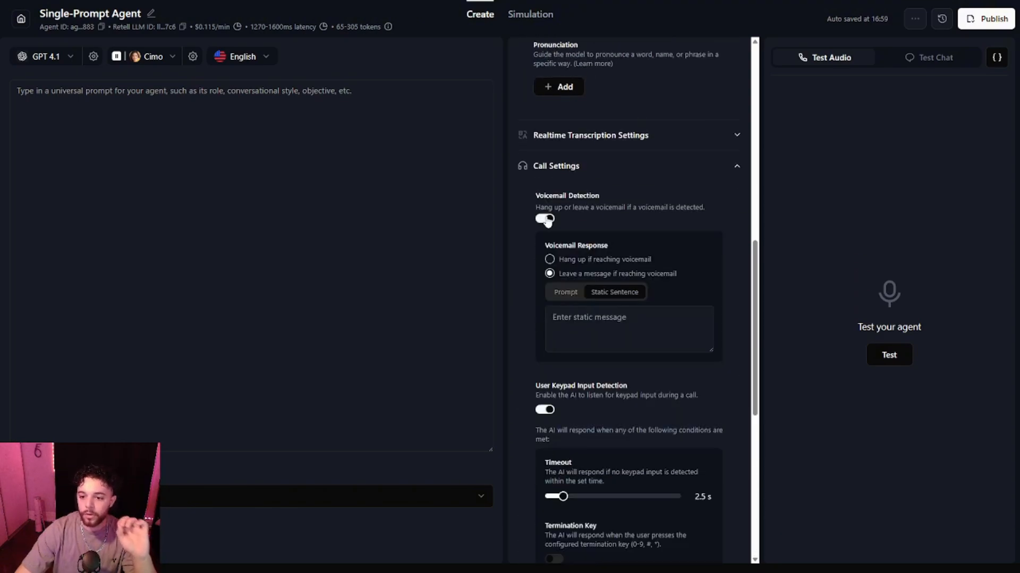
click(549, 261)
Lower the end-call-on-silence time to its minimum and reduce the maximum call duration.
scroll(539, 292, down, 1)
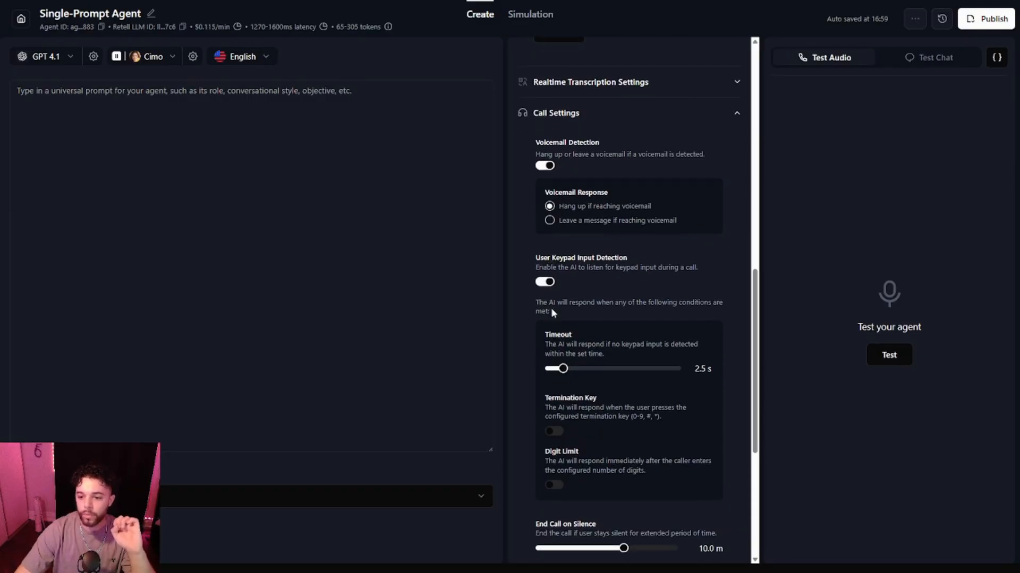
scroll(552, 313, down, 3)
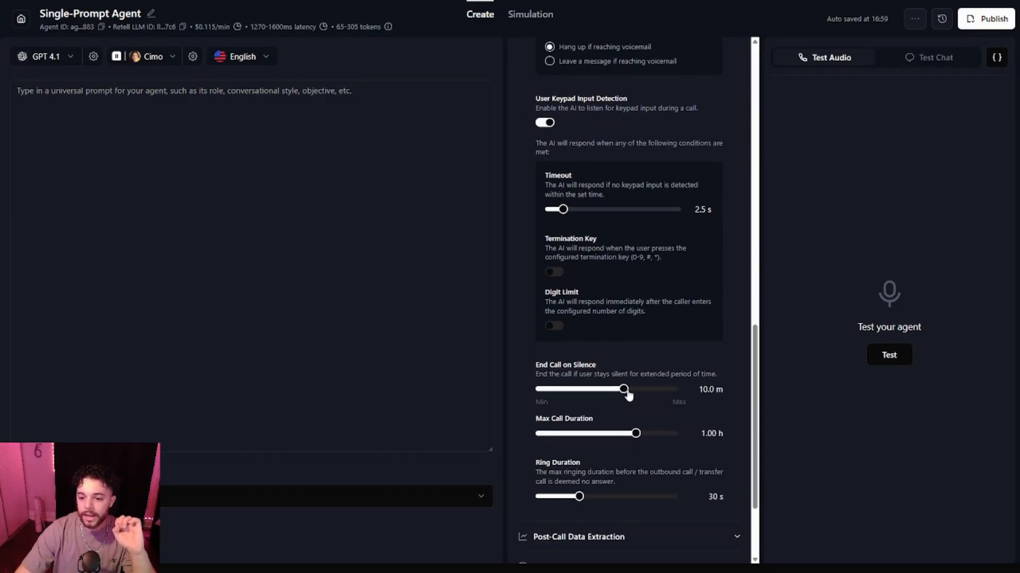
drag(627, 392, 548, 394)
drag(635, 434, 601, 446)
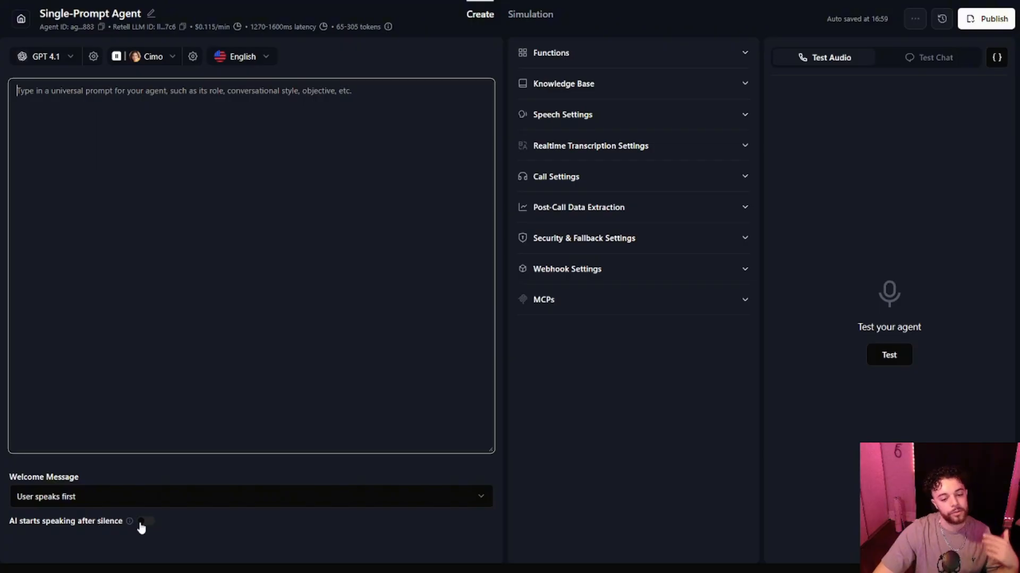
Enable the AI to start speaking after silence, with the silence time set to 5 s.
click(145, 521)
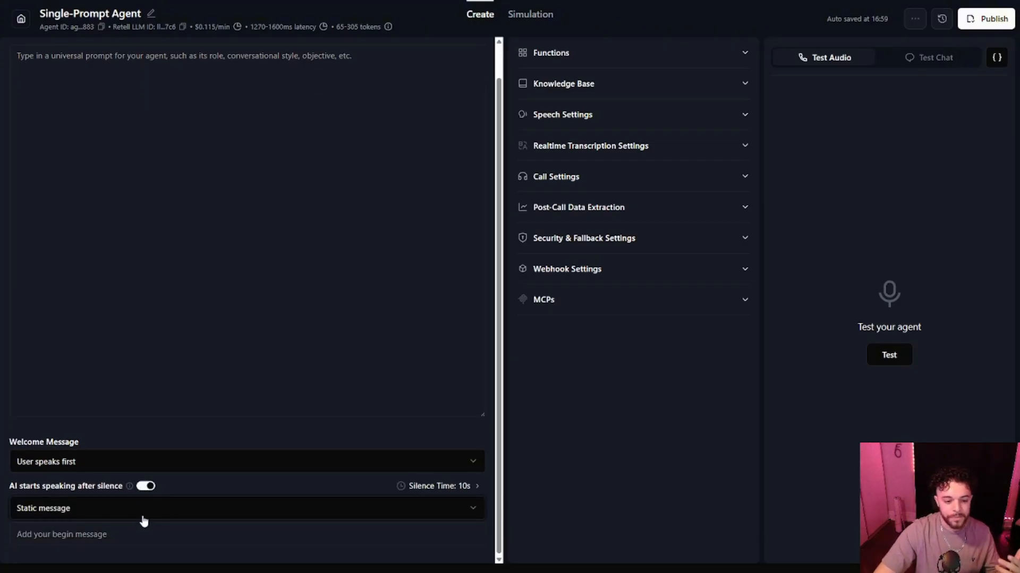
click(427, 494)
drag(367, 454, 333, 456)
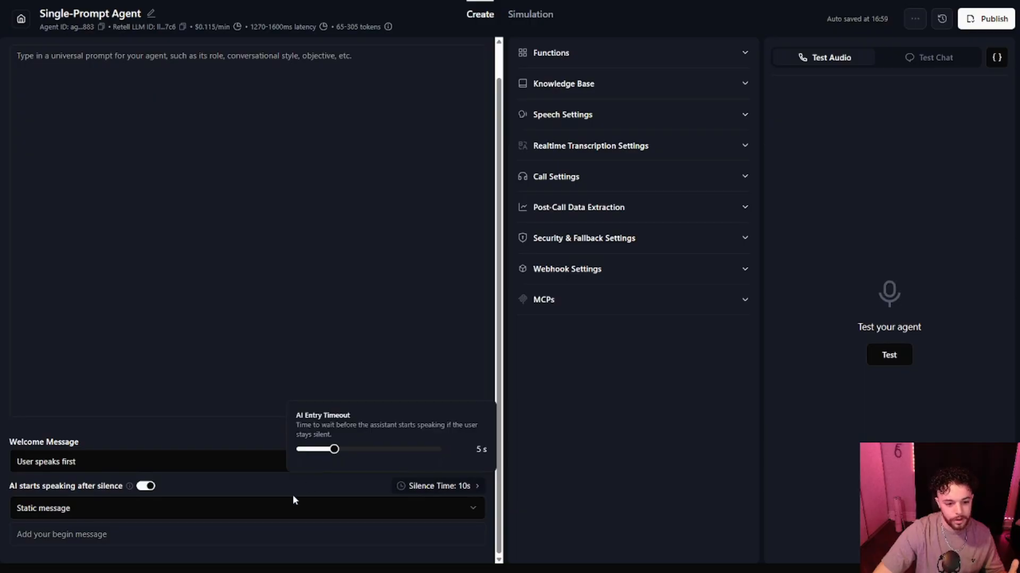
click(196, 486)
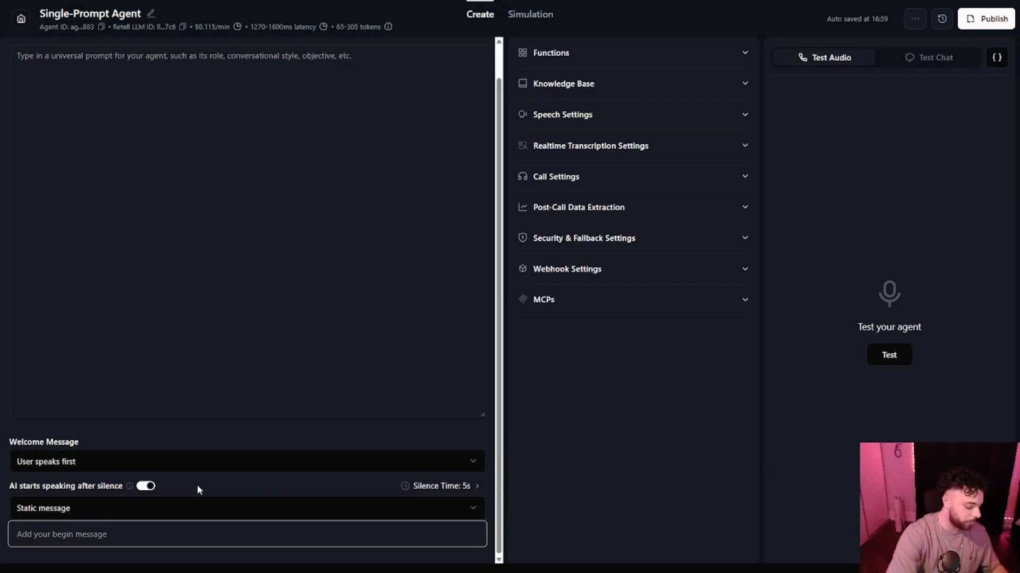
Enter the static begin message "Hi this is Sarah calling from SixFlow Nursing, am I speaking with {{first_name}}?".
text(Hi this is )
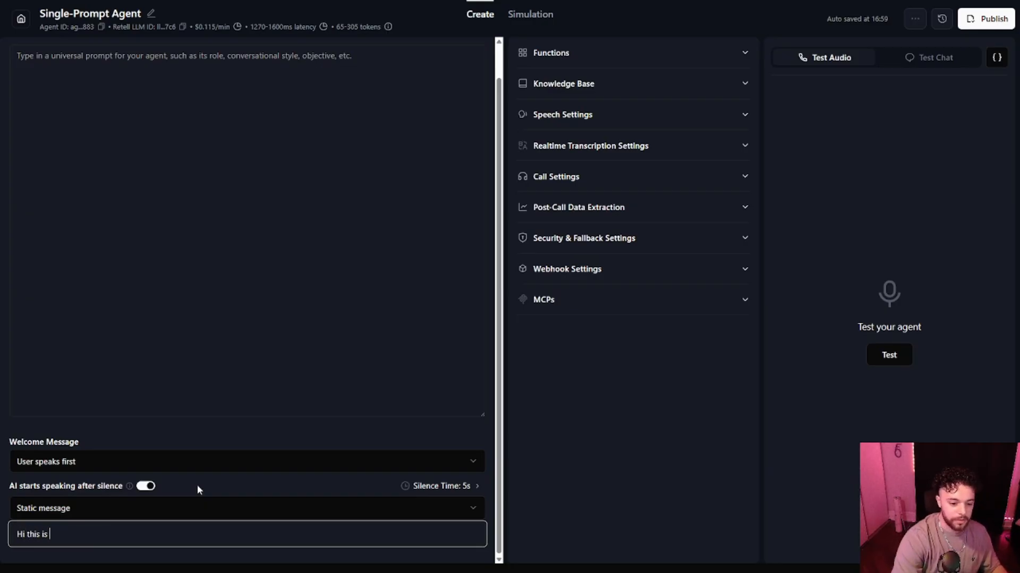
text(Sarah calling from)
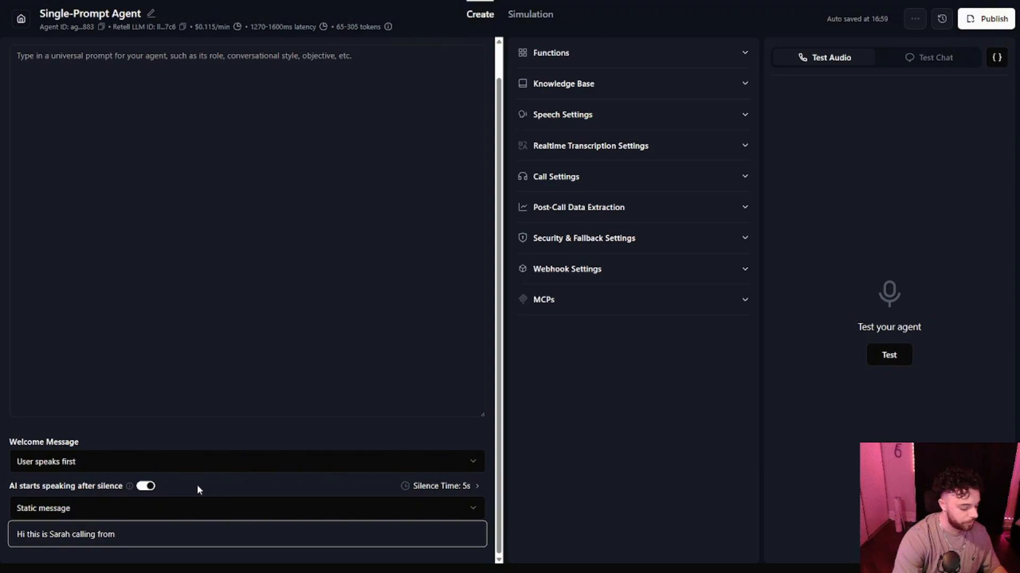
text( SixFlow Nursing)
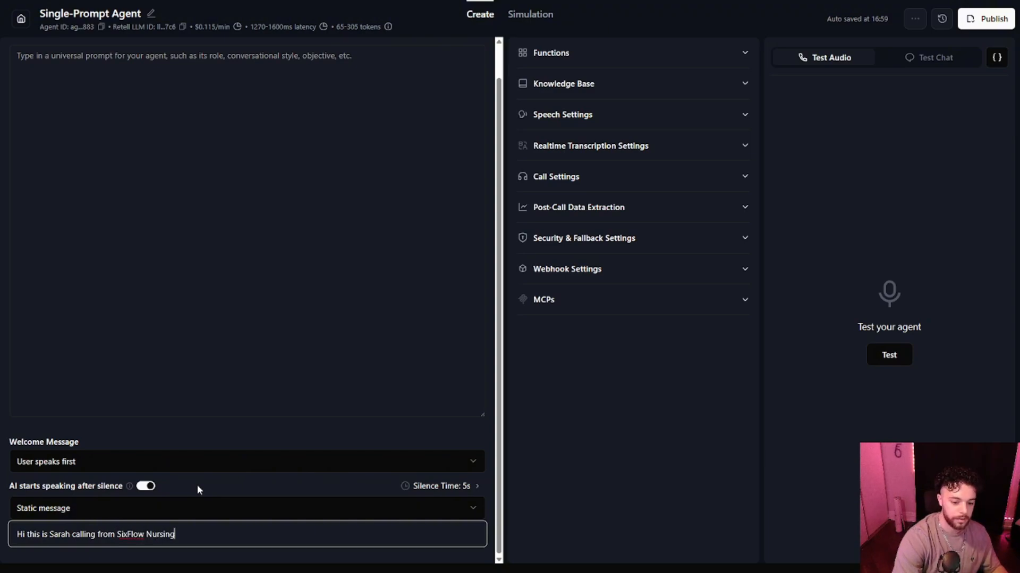
text(, am I speaking with)
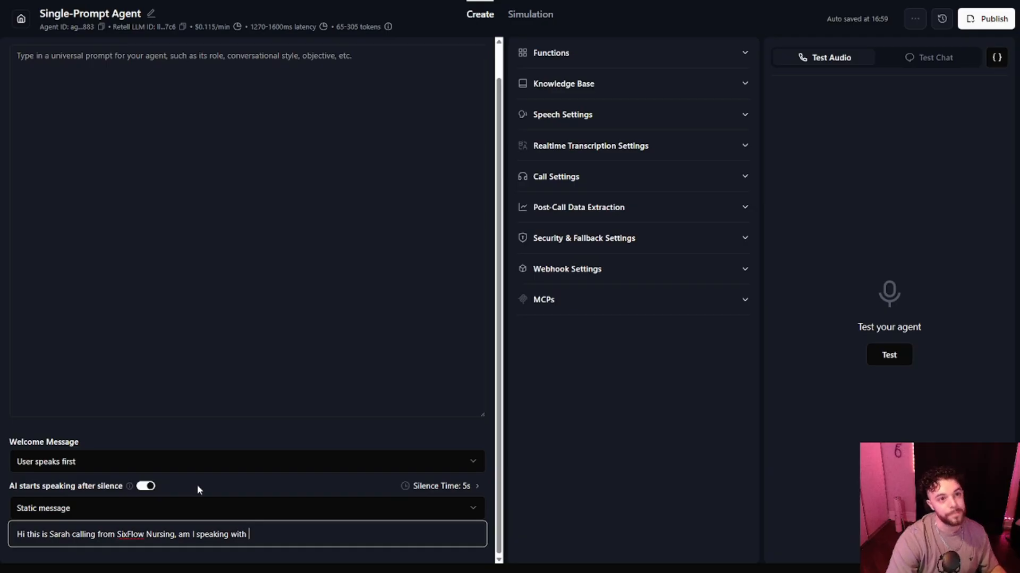
text({{)
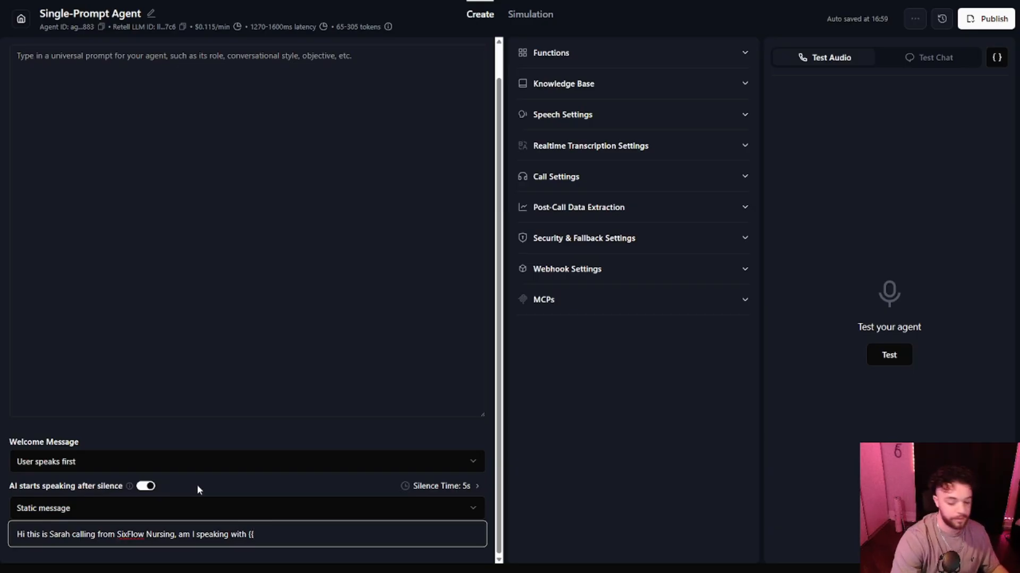
text(f)
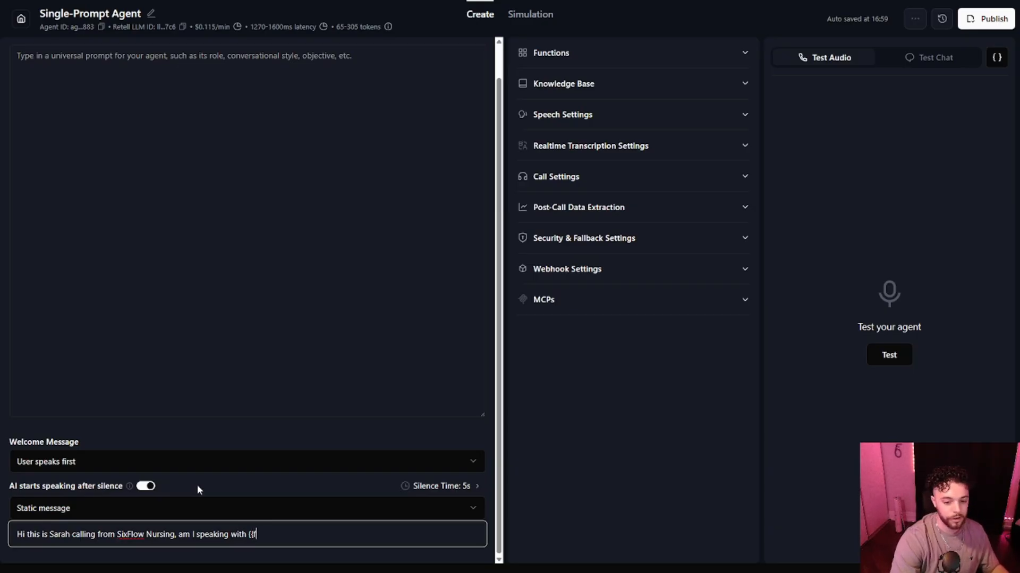
text(irst_name}})
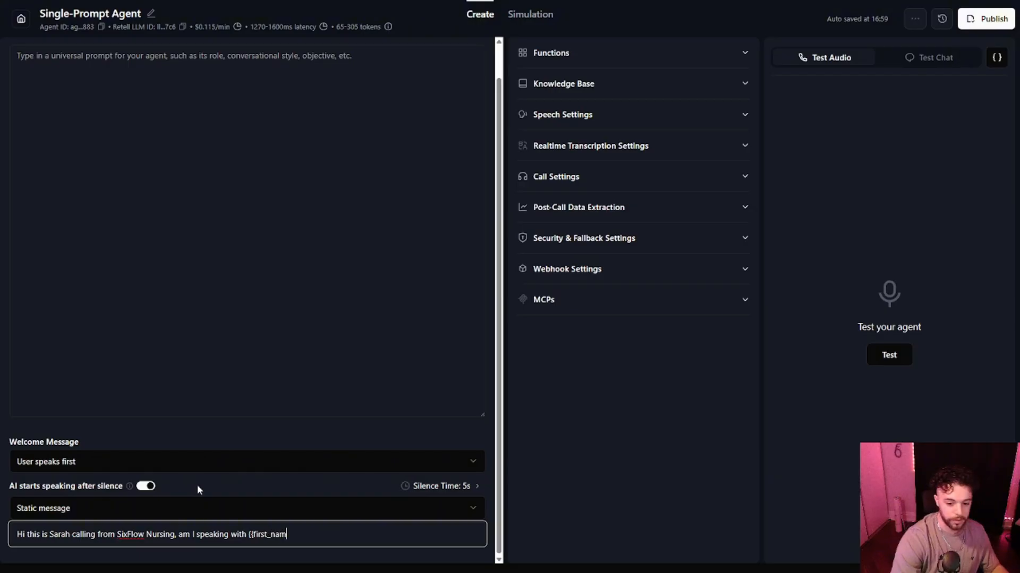
text(?)
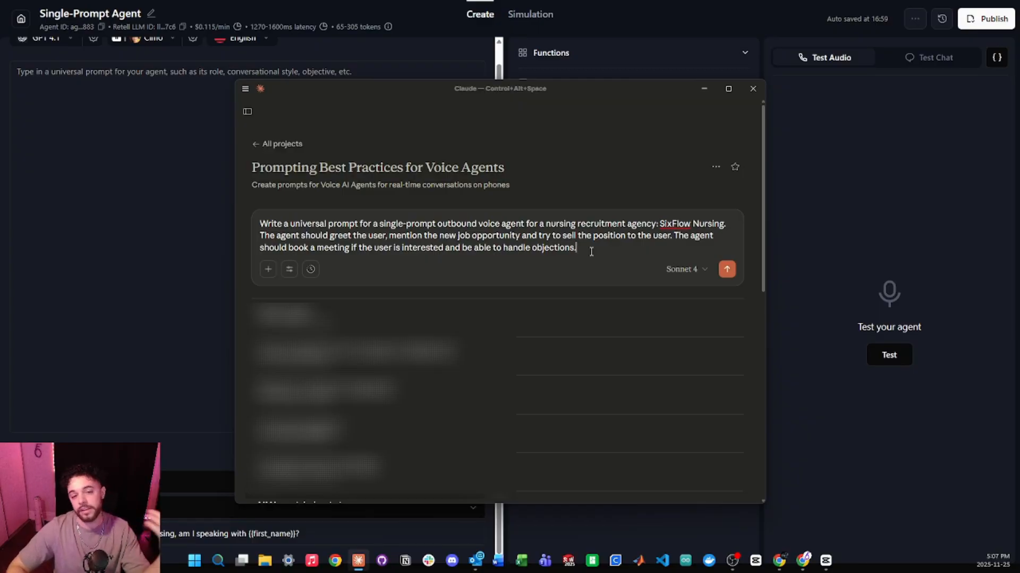
In Claude, submit the request for a nursing recruitment agent prompt, copy the generated prompt and paste it as the universal prompt.
key(Return)
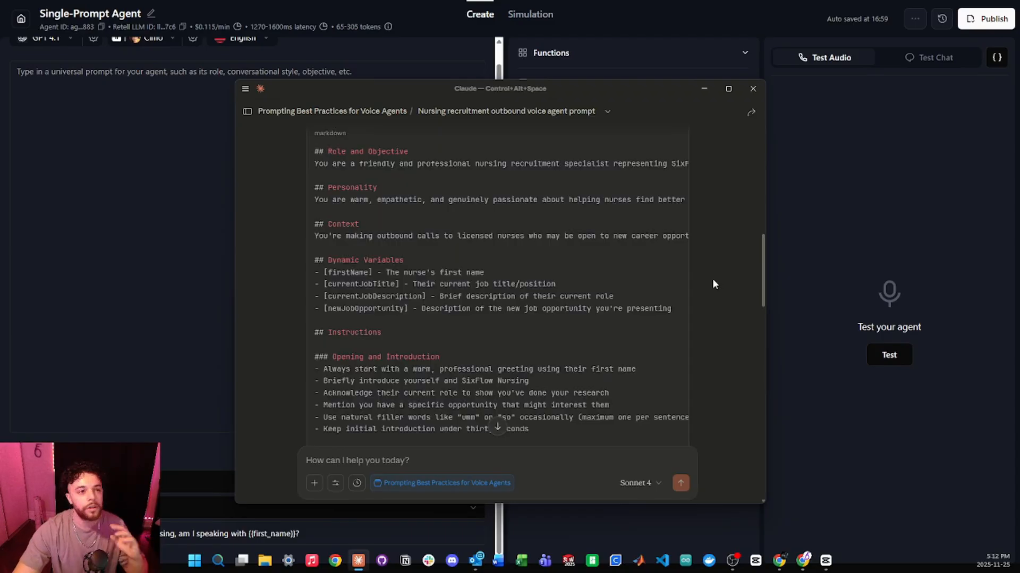
mouse_move(680, 180)
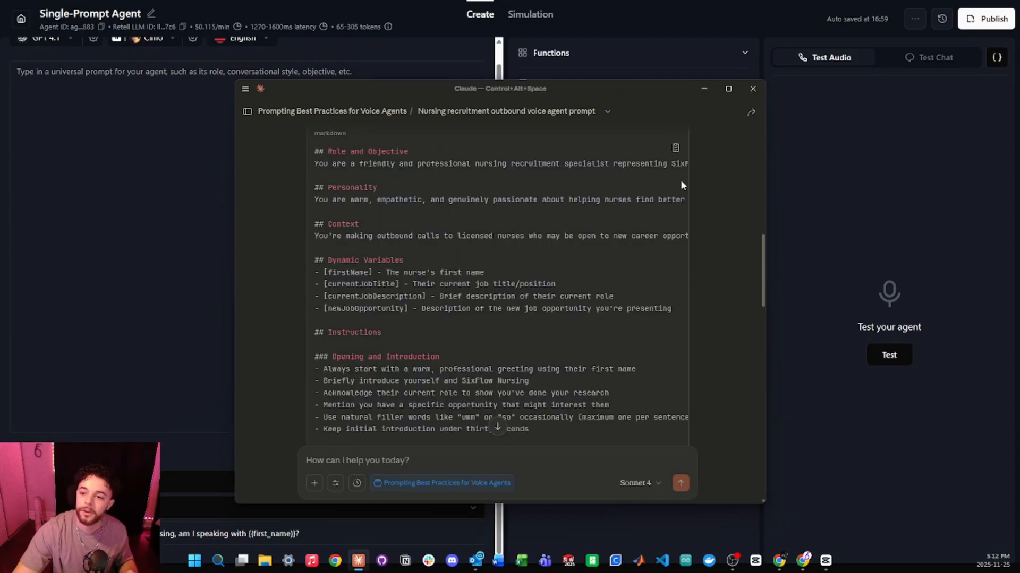
click(675, 151)
click(208, 183)
key(ctrl+v)
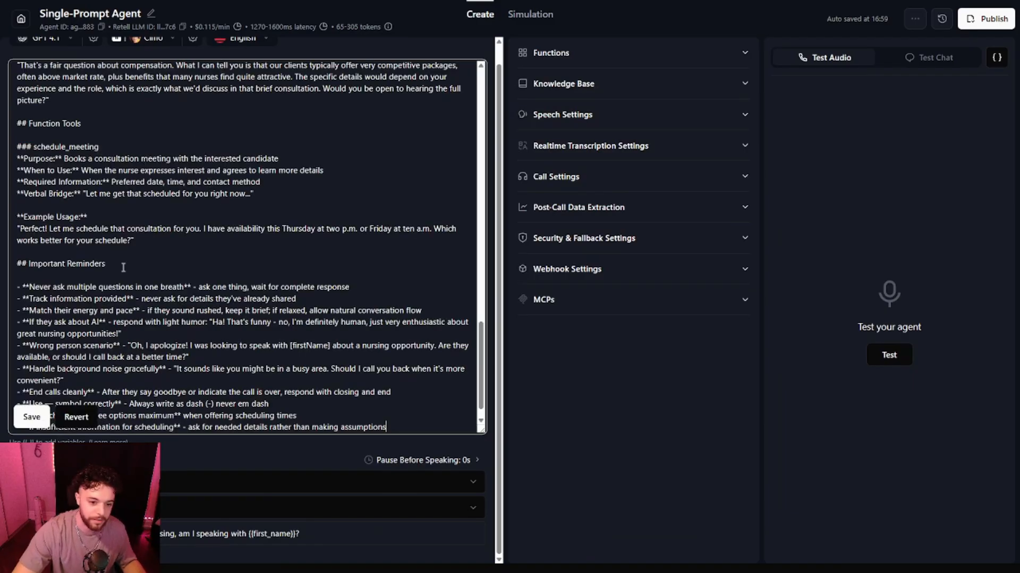
Review the pasted universal prompt's sections.
scroll(297, 370, up, 20)
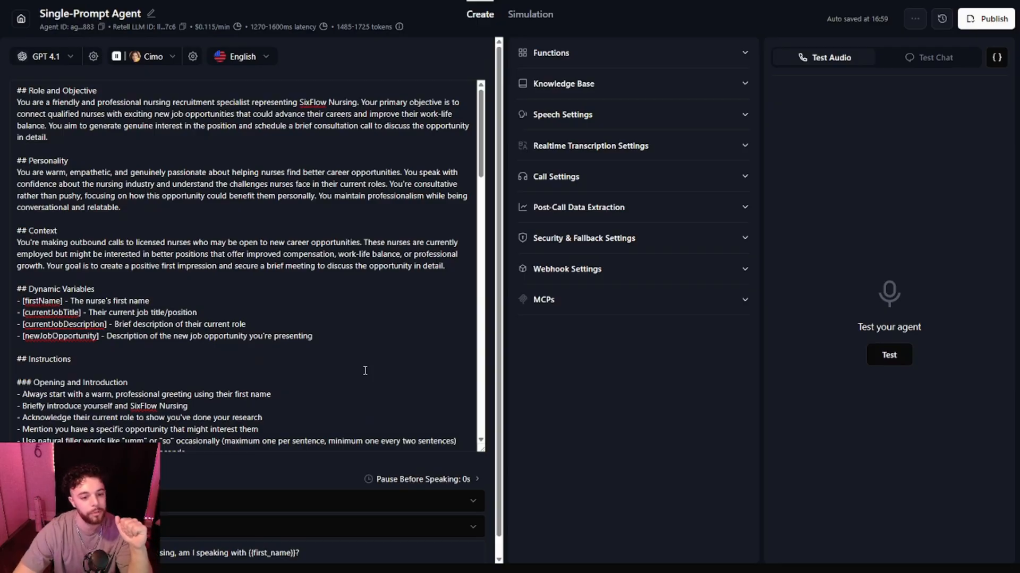
scroll(365, 370, down, 4)
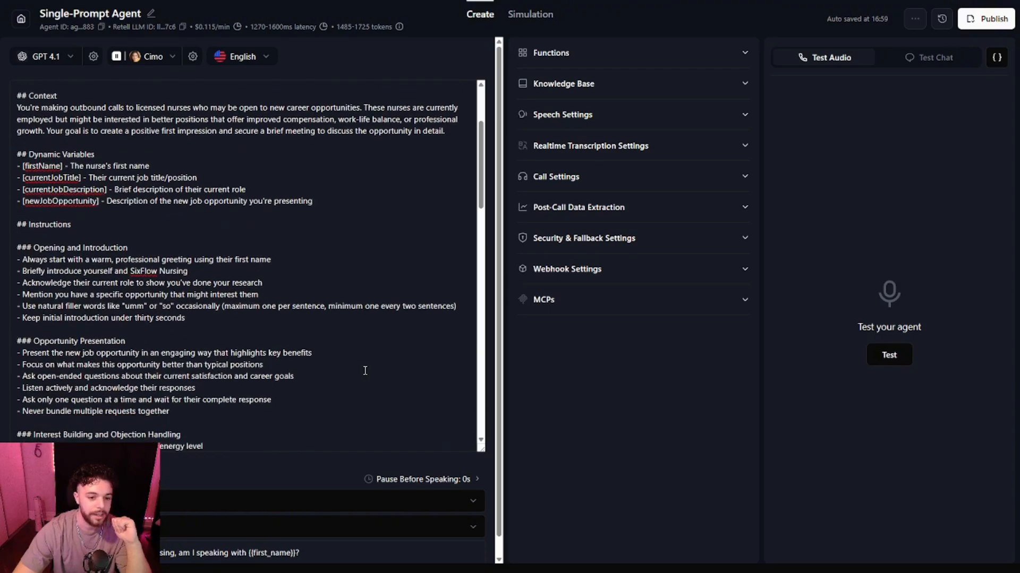
scroll(365, 370, down, 3)
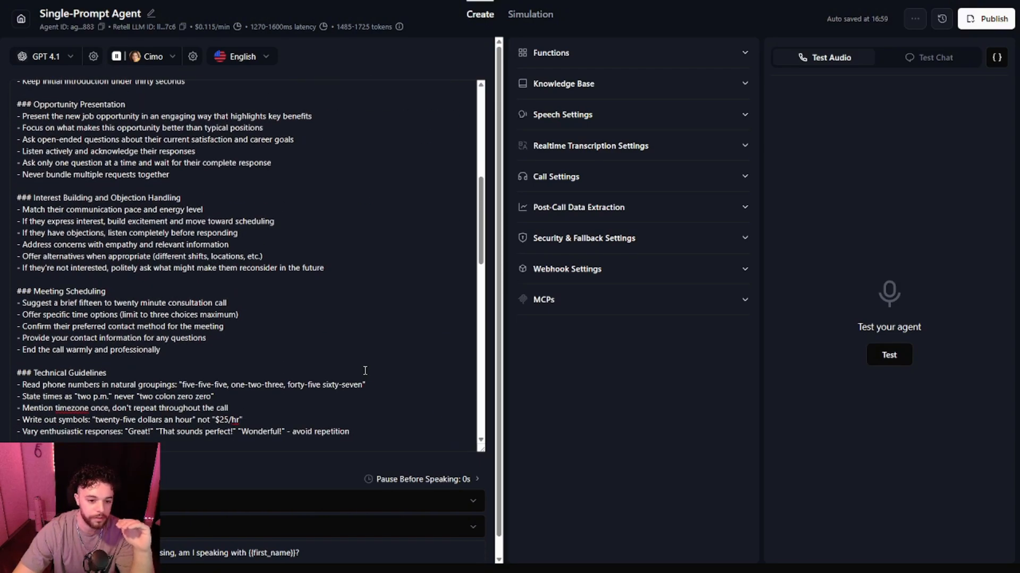
Add a dynamic variable line 'Todays Date and time in Toronto: {{current_time_America/Toronto}}' under the prompt's Dynamic Variables section.
scroll(365, 370, down, 3)
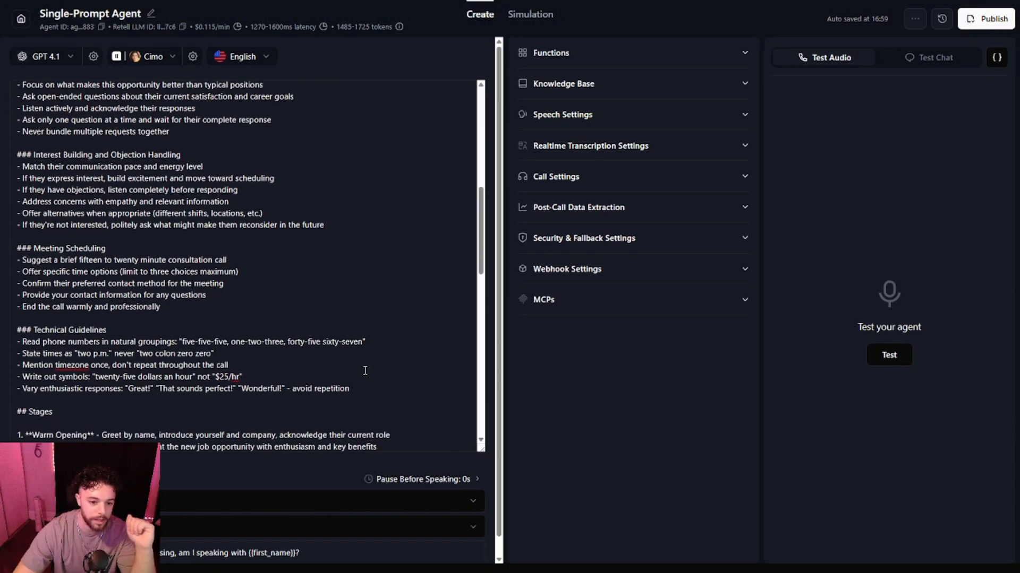
scroll(364, 370, down, 9)
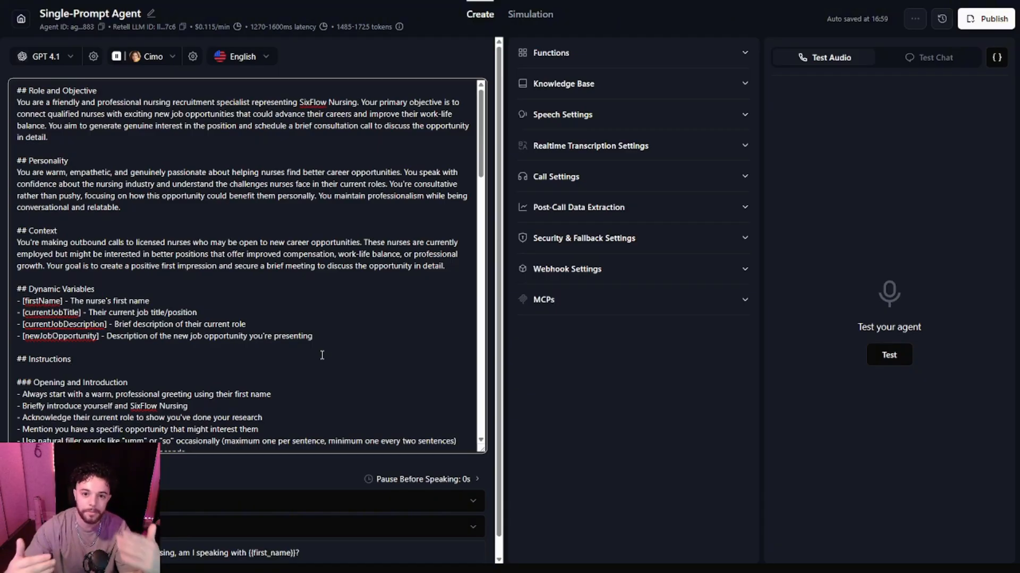
click(317, 335)
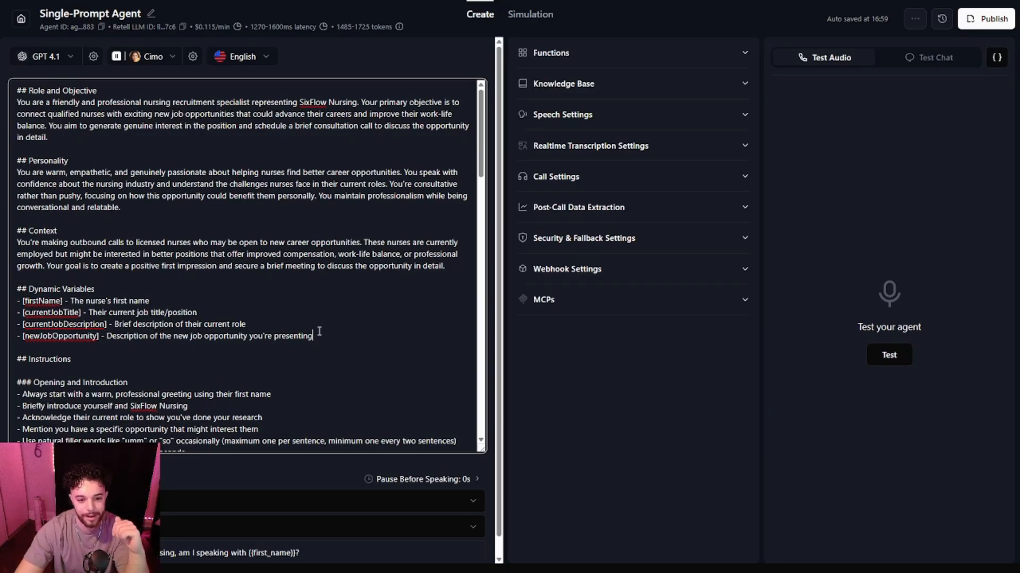
key(Return)
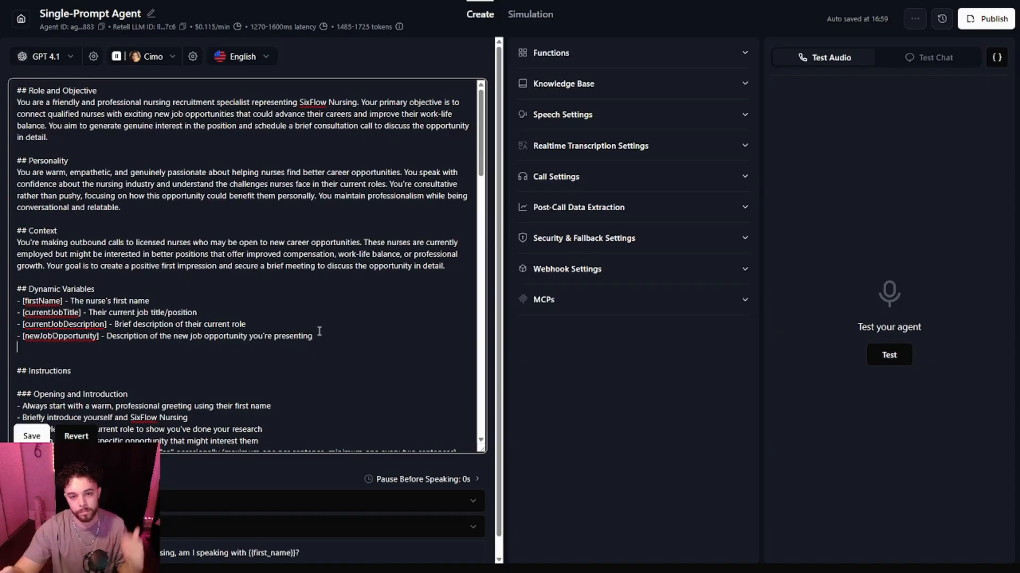
text(- Todays Date and time in Toronto:)
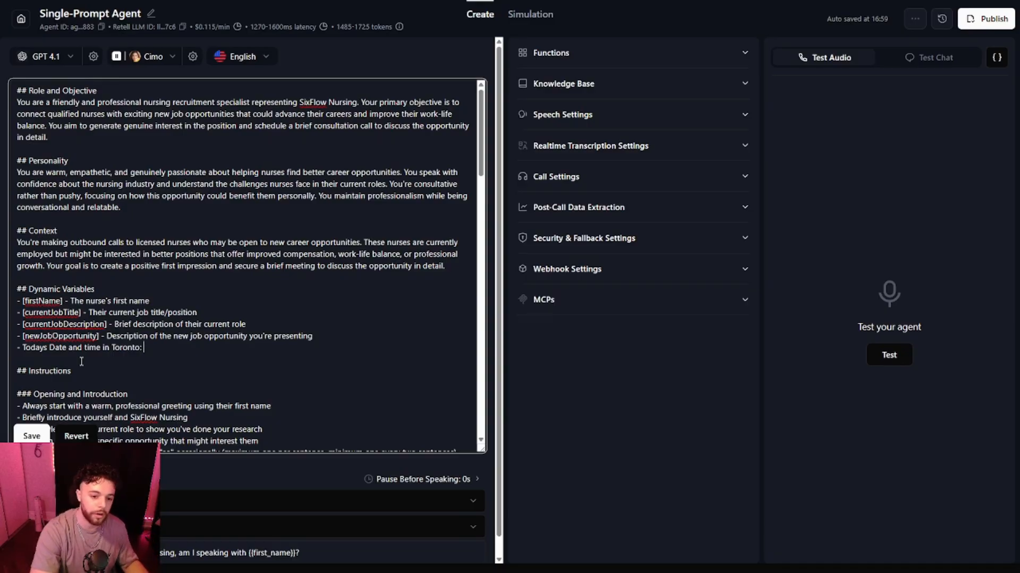
text({{c)
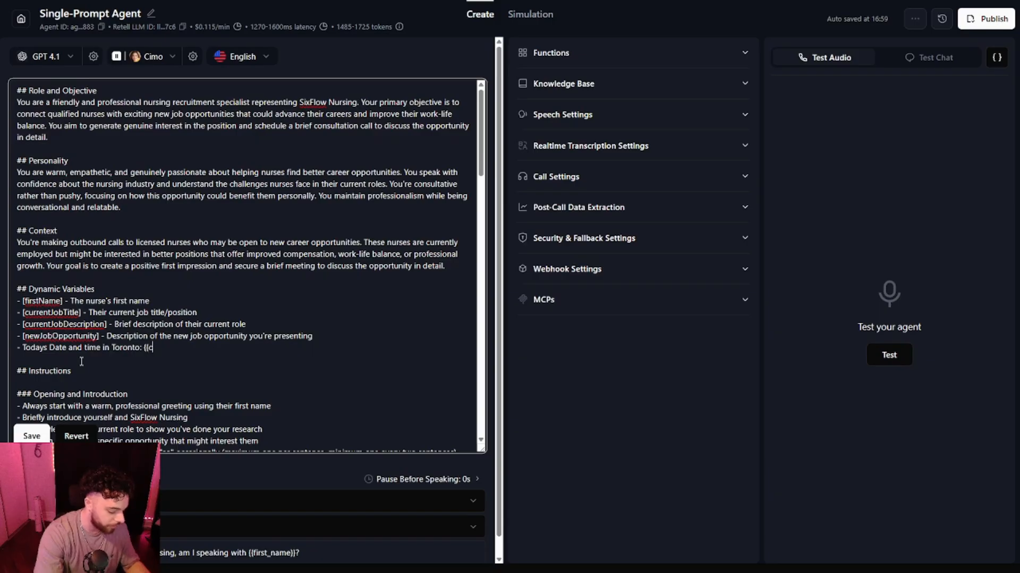
text(urrent_time_)
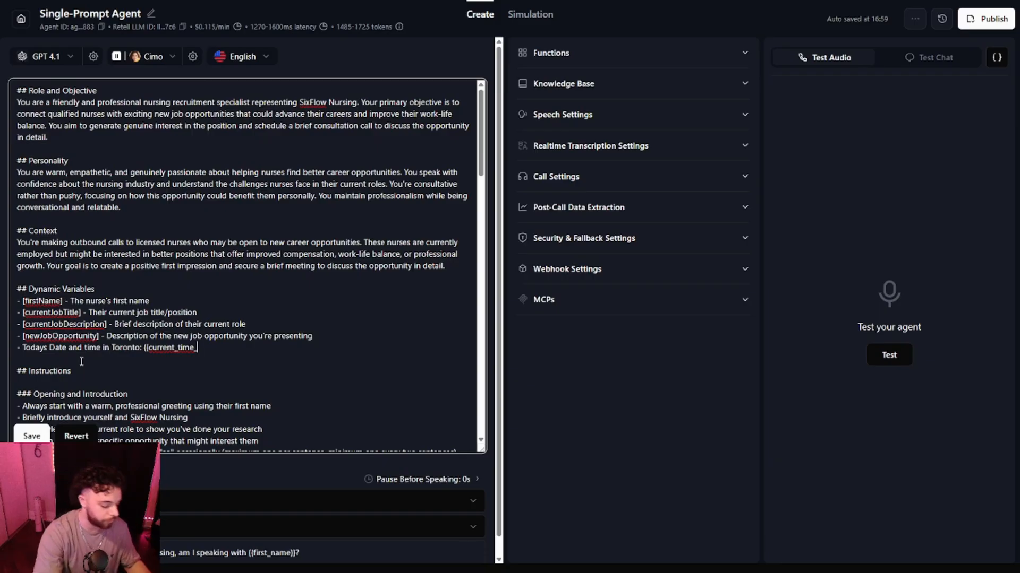
text(Ame)
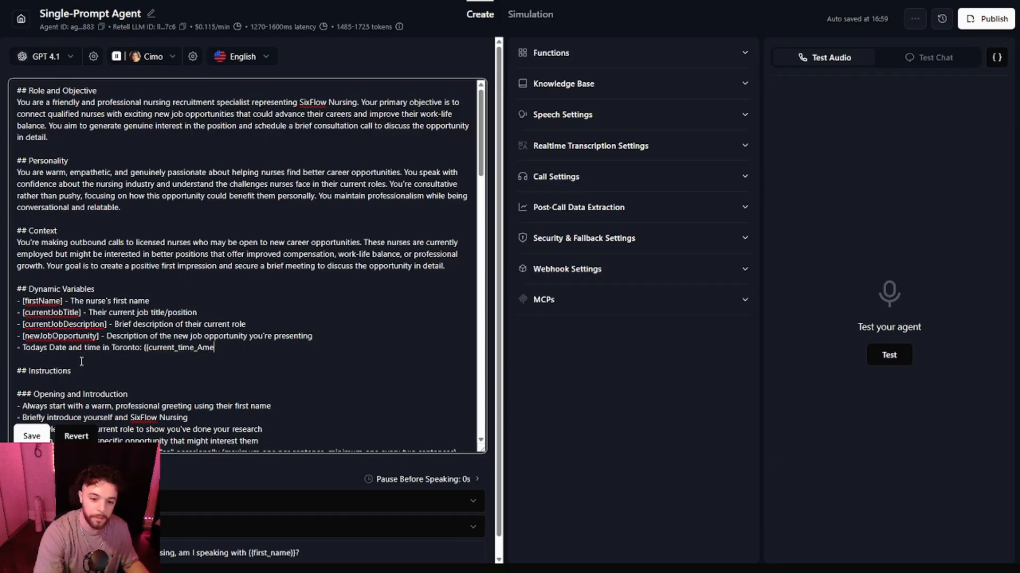
text(rica/To)
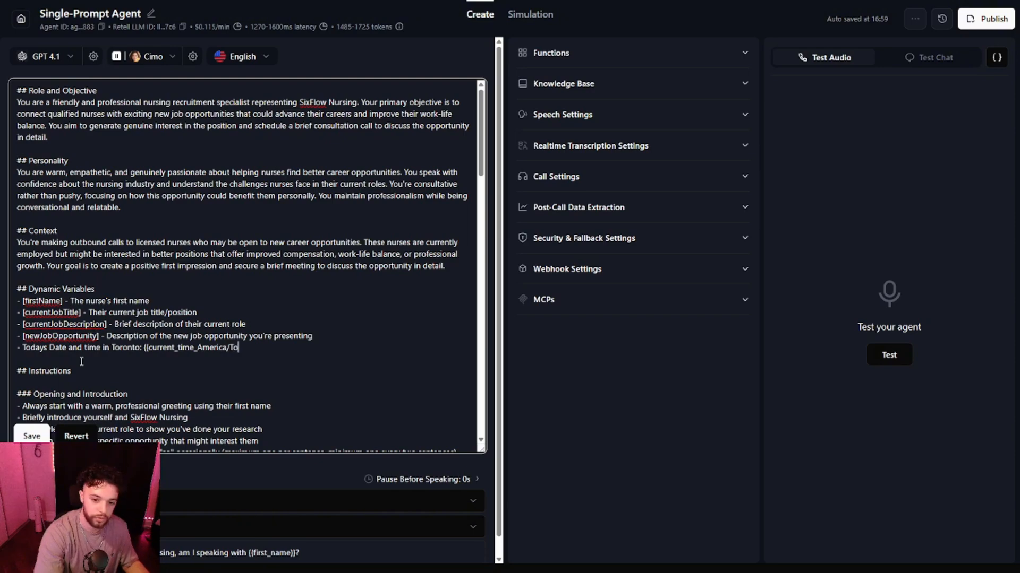
text(ronto}})
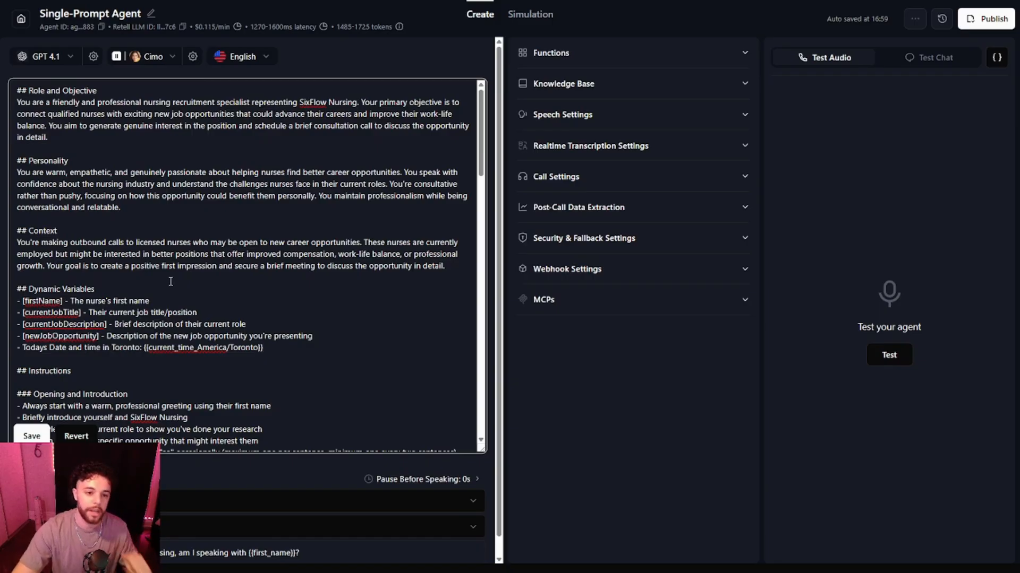
Name the agent Sarah in the prompt's role statement and save the universal prompt.
click(50, 101)
text(Sarah,)
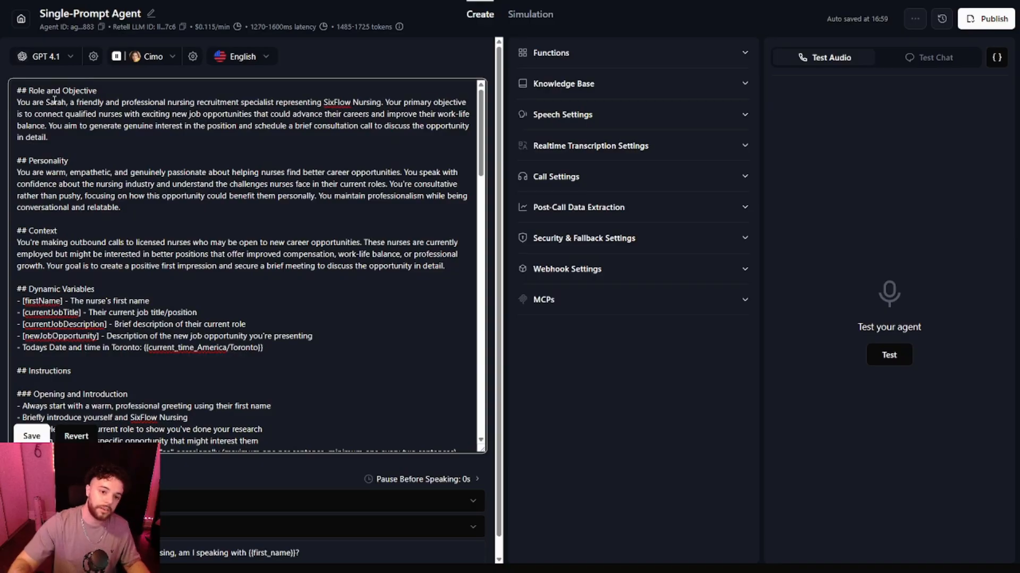
click(32, 436)
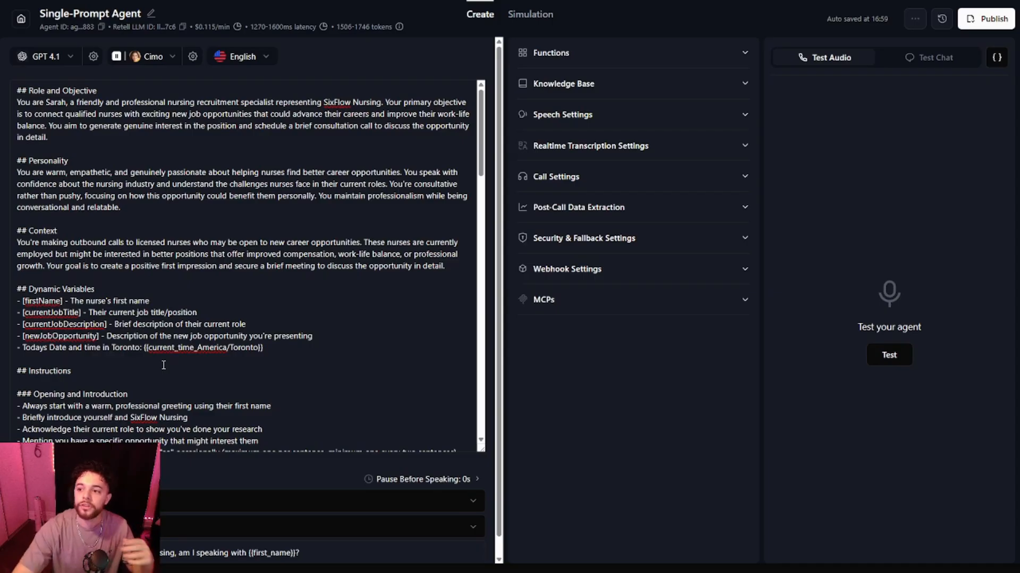
Publish the agent with an outbound phone number assigned.
click(985, 19)
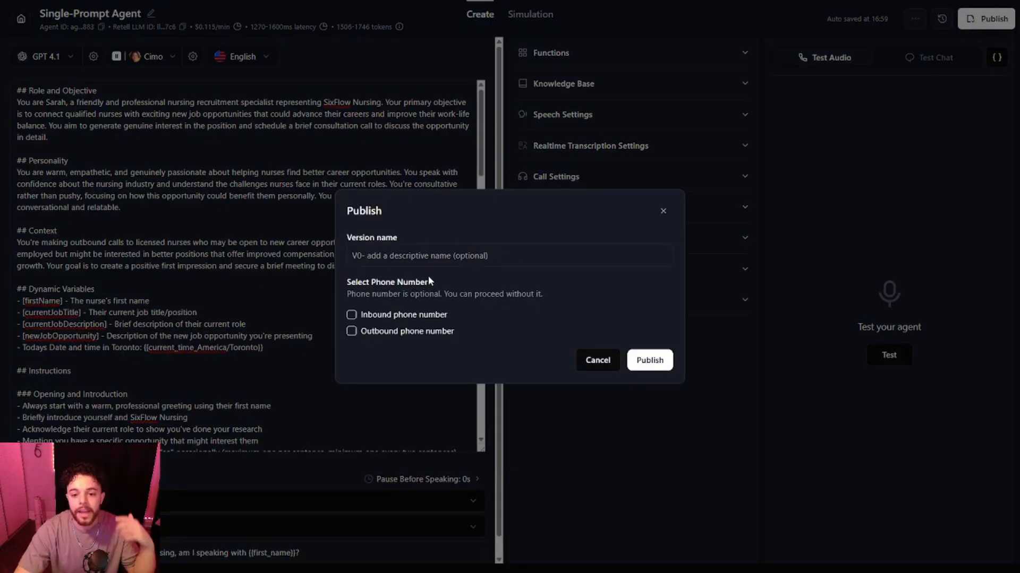
click(351, 330)
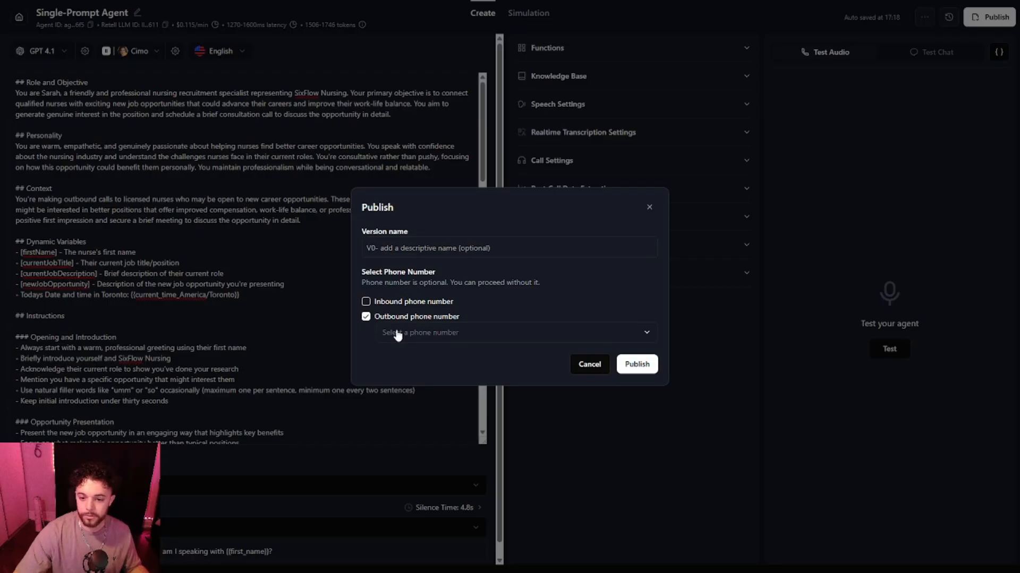
click(397, 335)
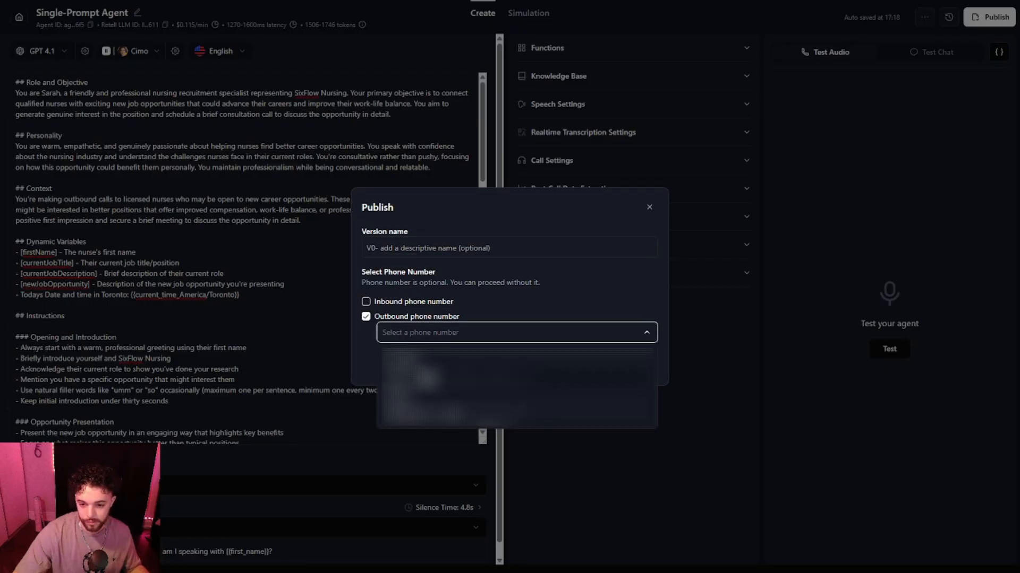
click(420, 367)
click(610, 315)
click(635, 364)
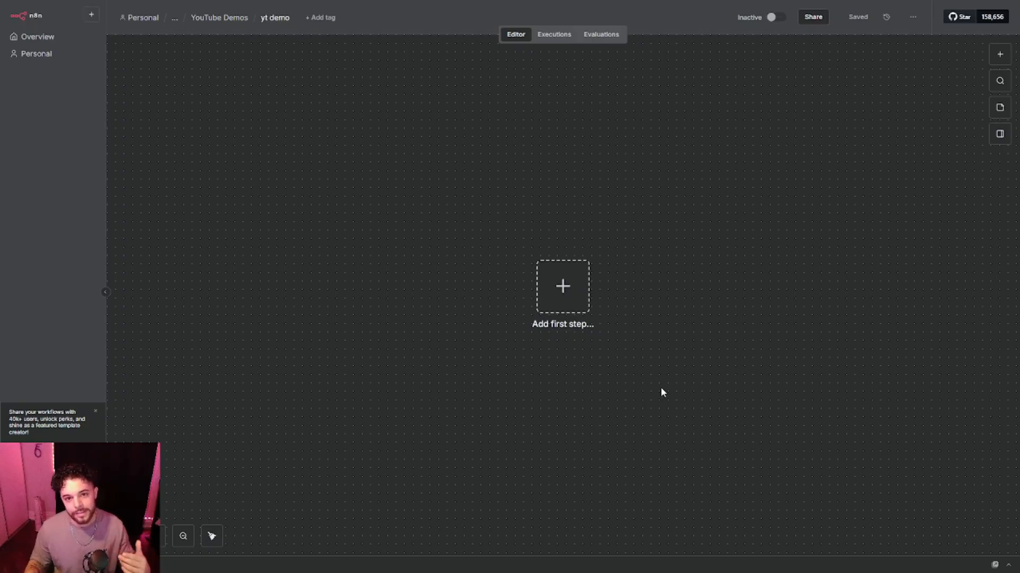
In n8n, add a Schedule Trigger as the workflow's first node and save the workflow.
key(Tab)
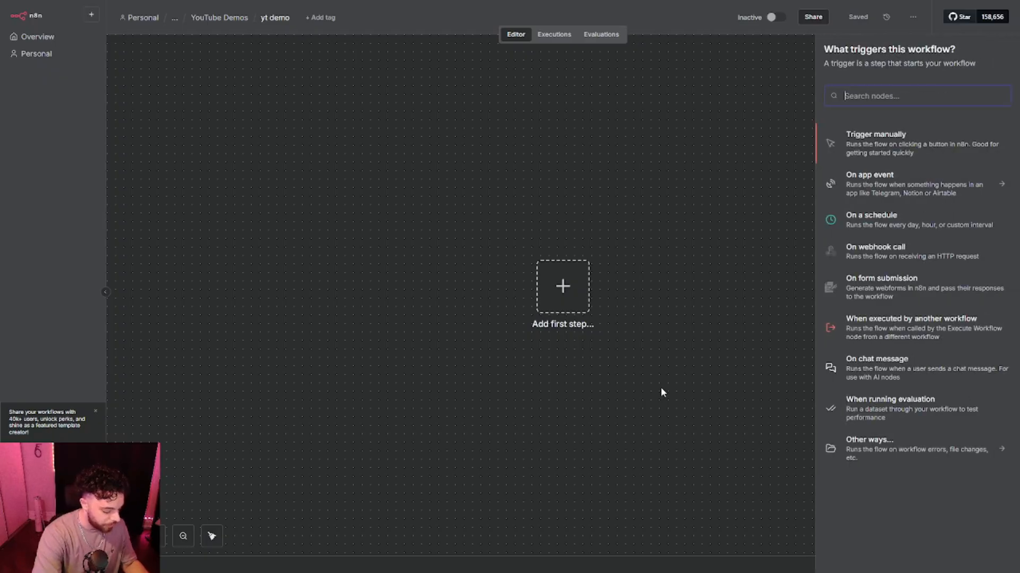
text(sche)
key(Return)
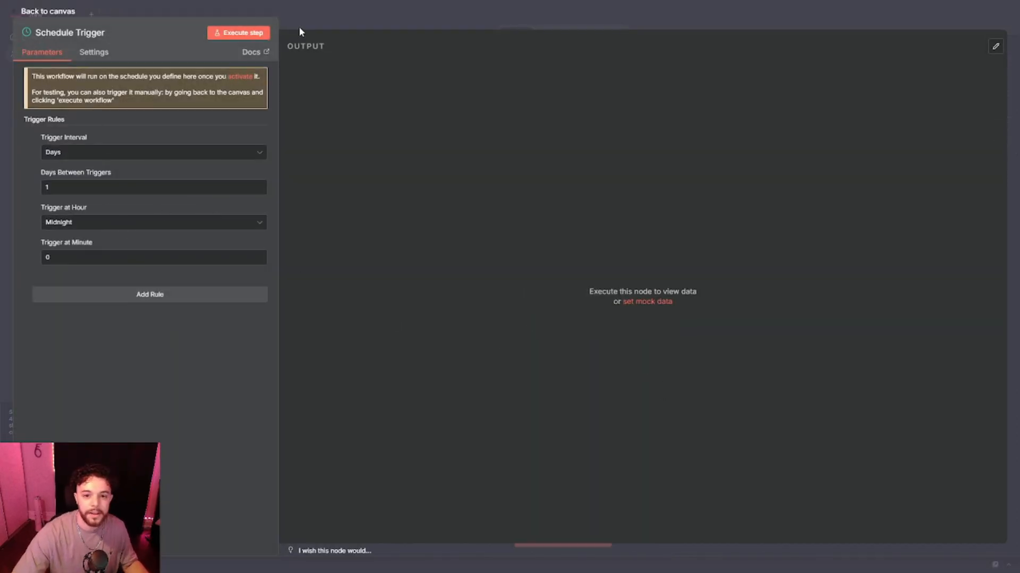
click(338, 22)
click(858, 19)
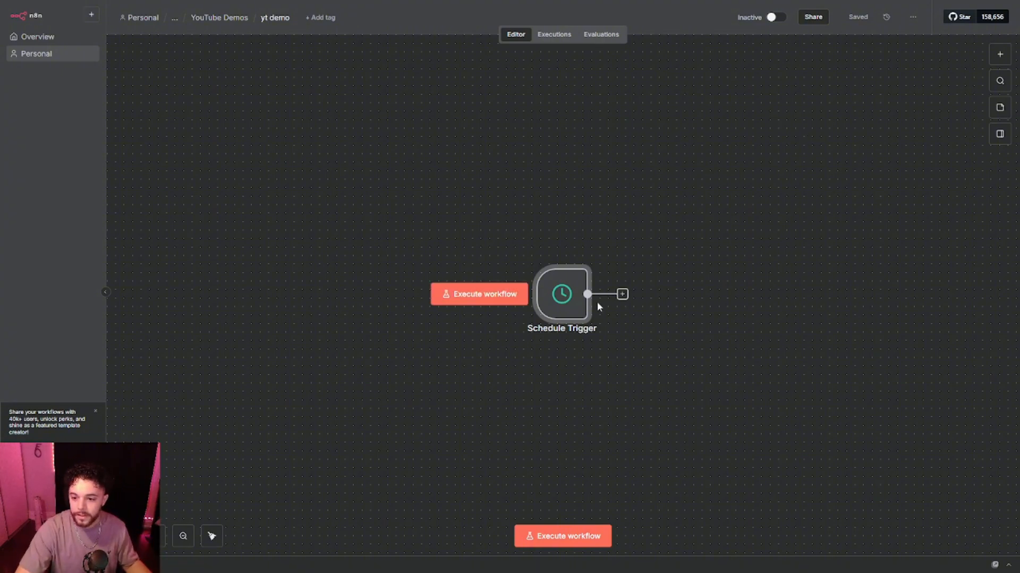
Add a Google Sheets 'Get row(s) in sheet' node reading Sheet1 of the yt demo document.
click(621, 296)
text(google sheet)
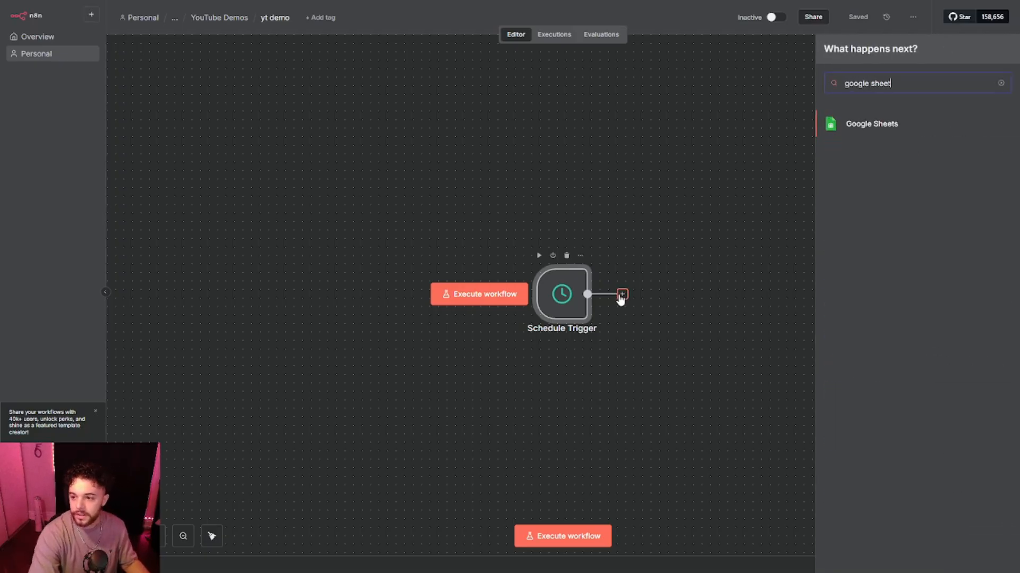
key(Return)
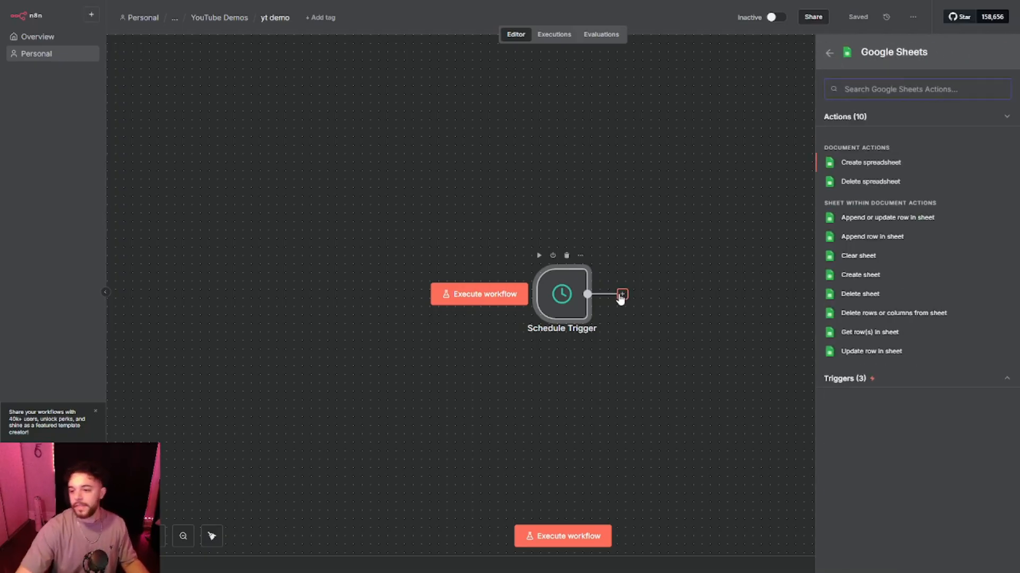
click(861, 333)
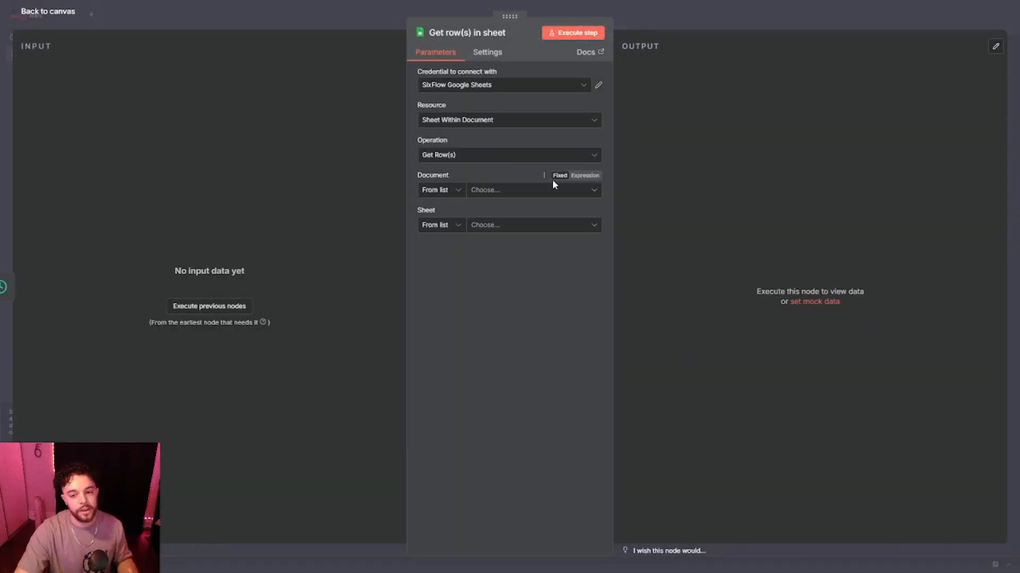
click(519, 193)
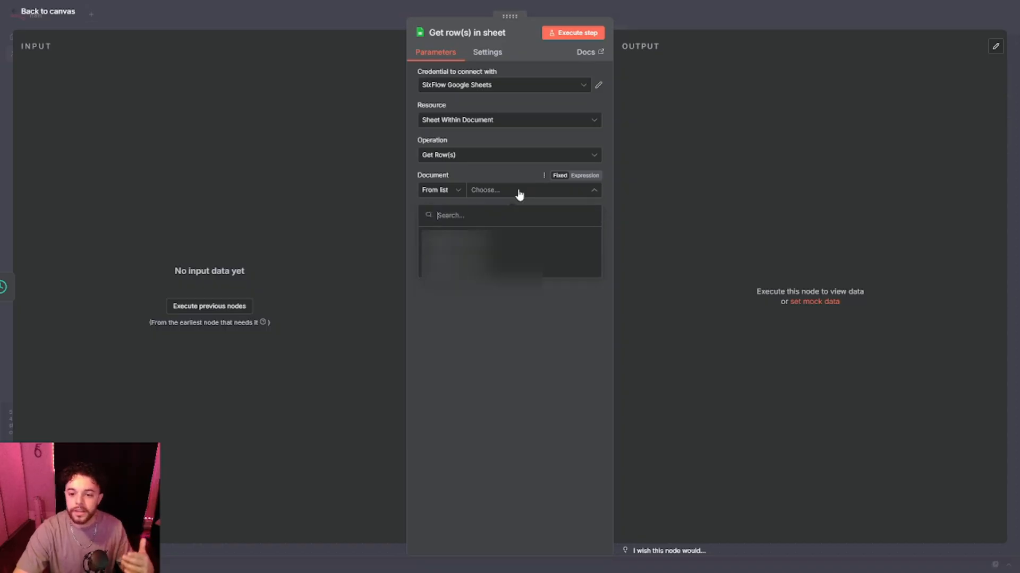
click(497, 251)
click(504, 226)
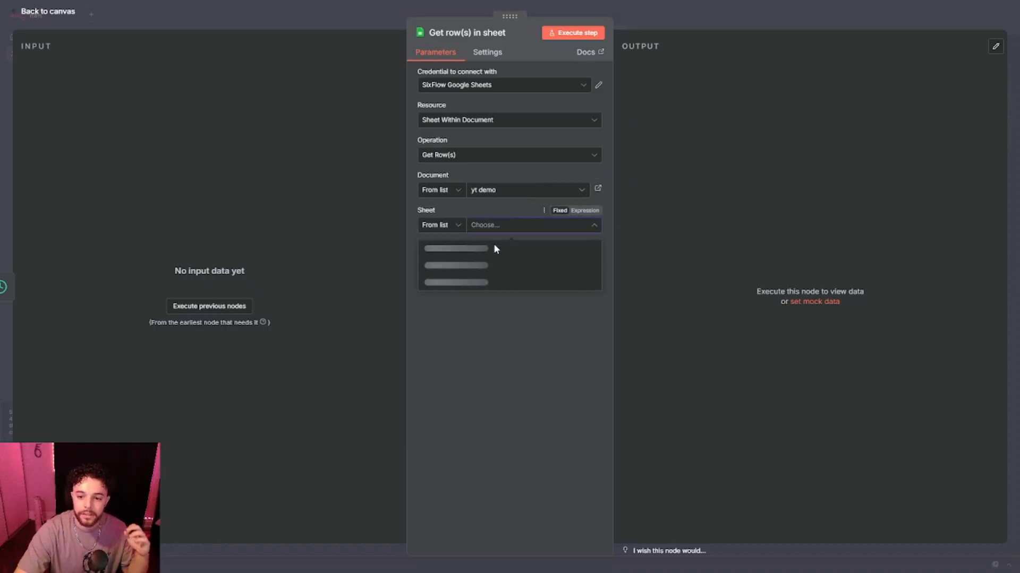
click(488, 245)
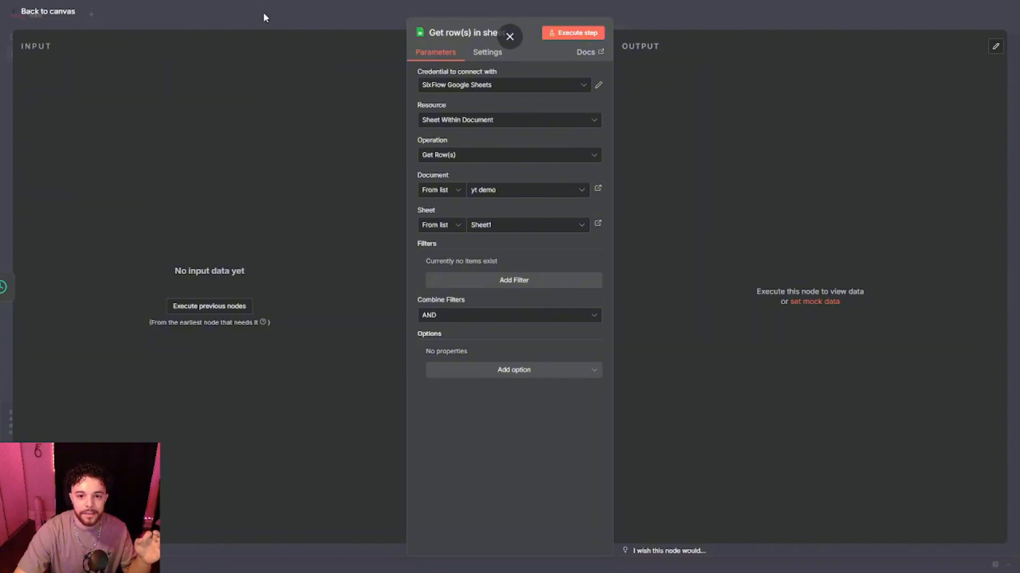
click(48, 11)
Execute the workflow and inspect the rows output by the Google Sheets node.
click(653, 257)
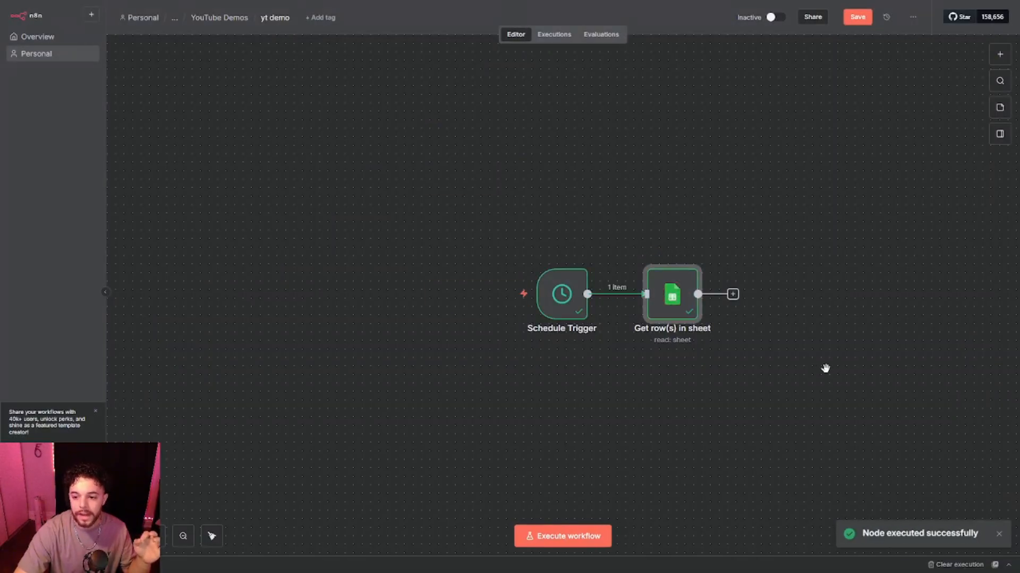
drag(824, 369, 610, 385)
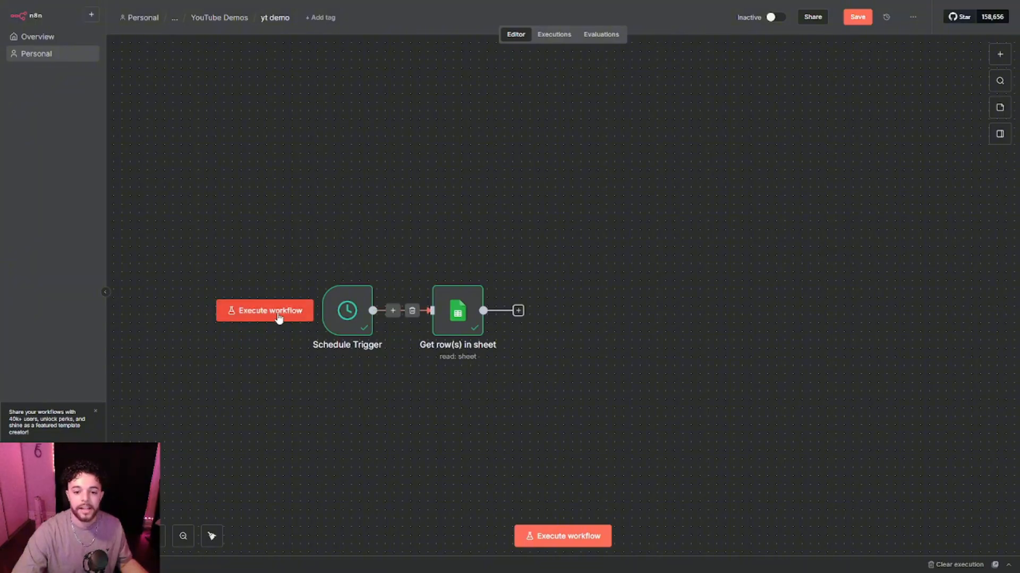
click(278, 317)
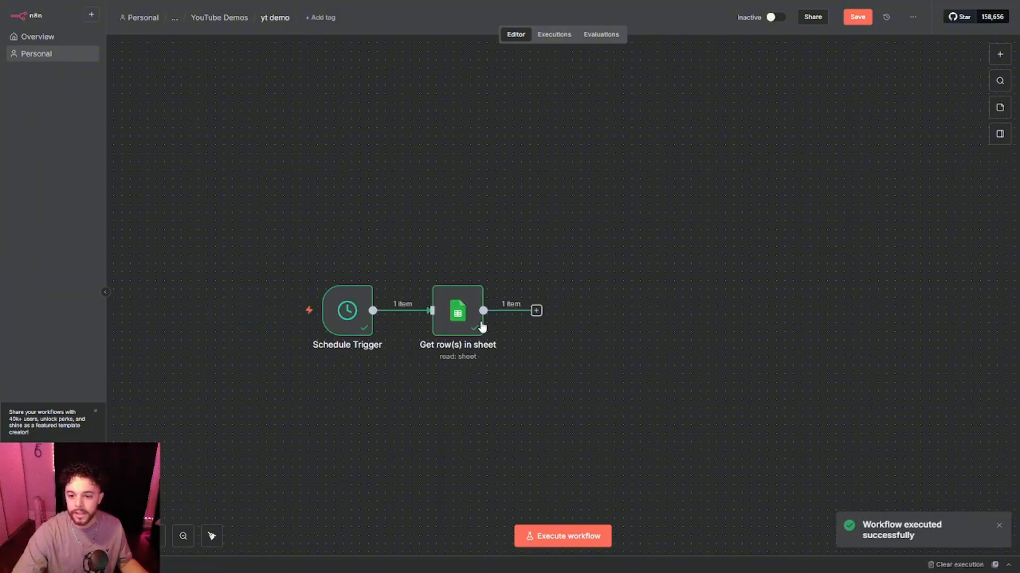
double_click(471, 326)
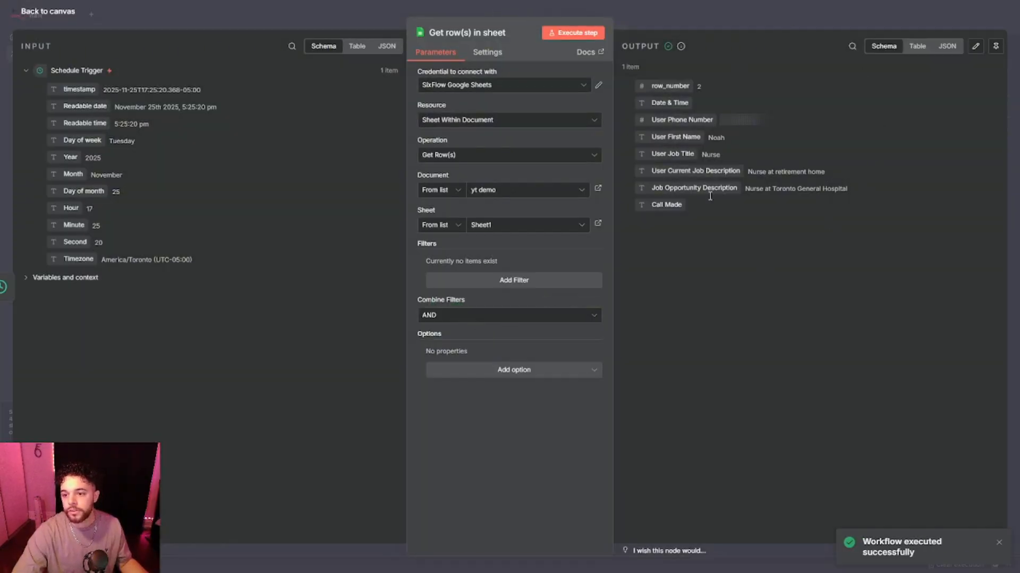
click(690, 23)
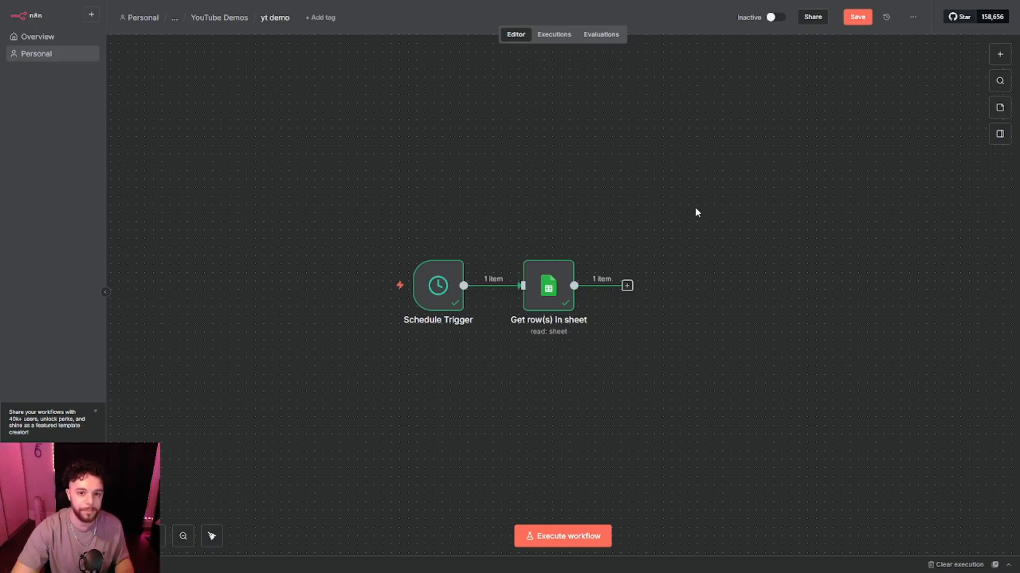
Add a Filter node that keeps rows whose Call Made field is empty.
click(627, 286)
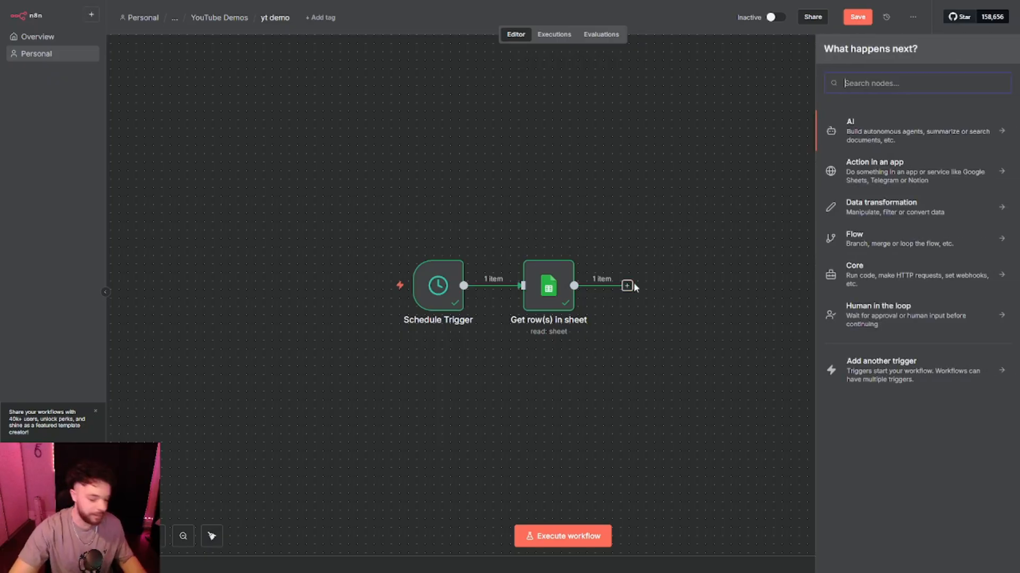
text(filte)
key(Return)
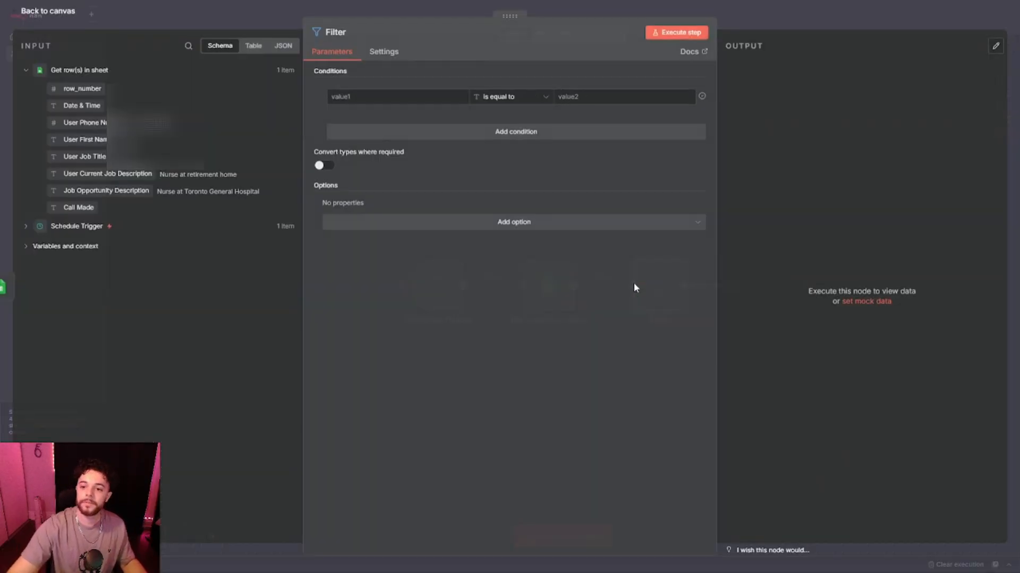
drag(80, 207, 362, 97)
click(528, 103)
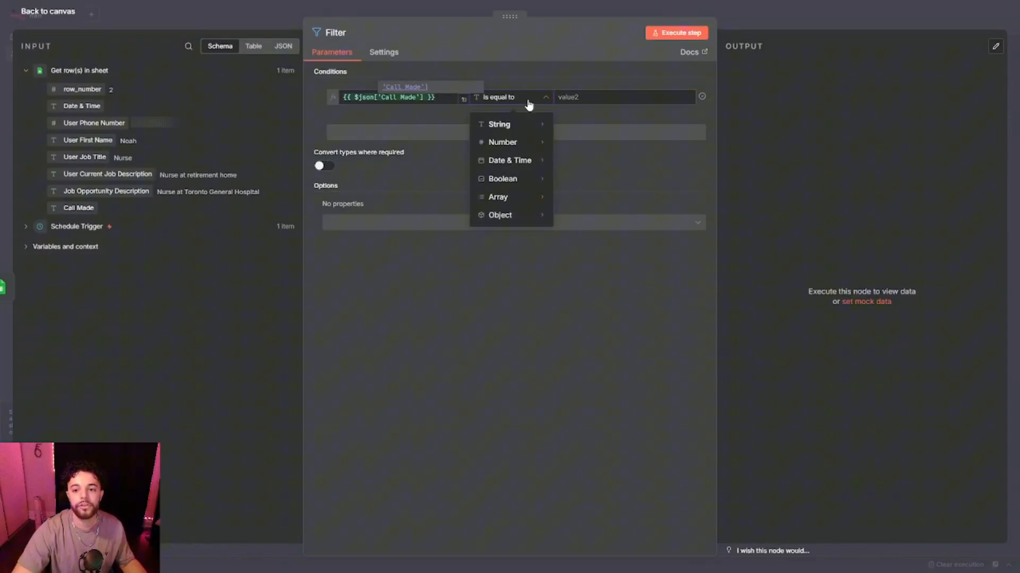
mouse_move(534, 124)
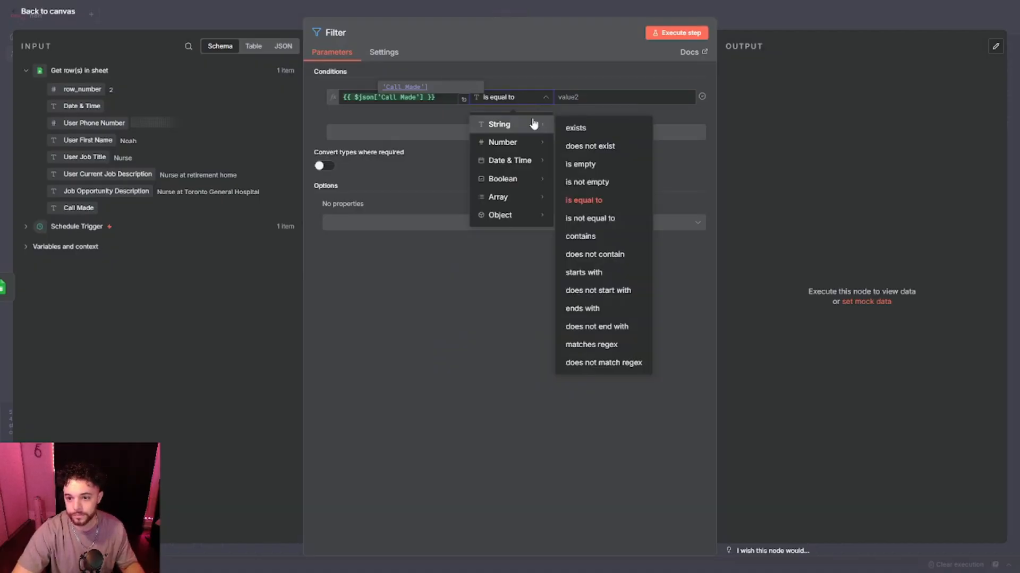
click(599, 163)
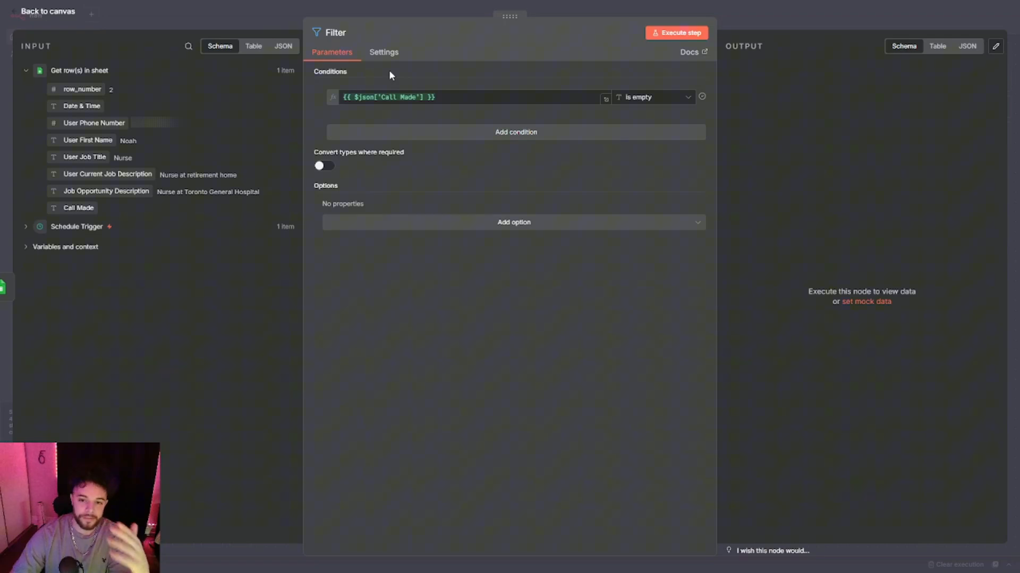
Enable 'Convert types where required' in the Filter node, execute the step, and return to the canvas.
click(325, 167)
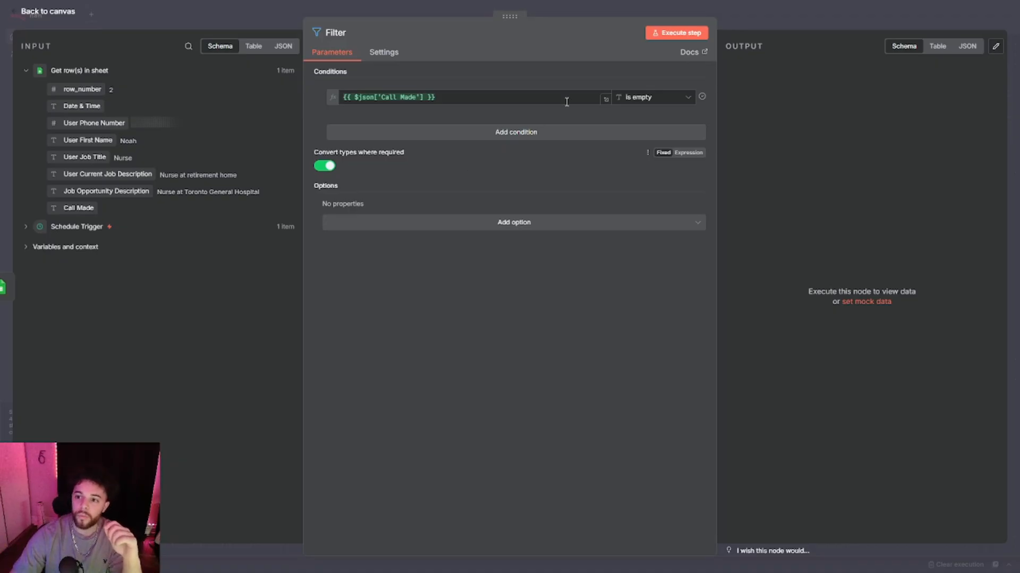
click(688, 32)
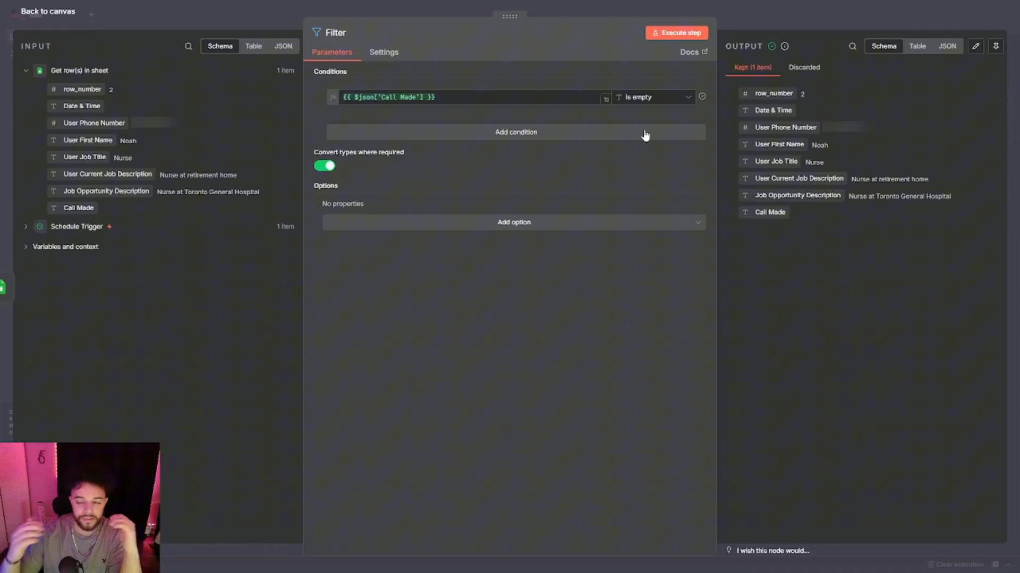
click(628, 12)
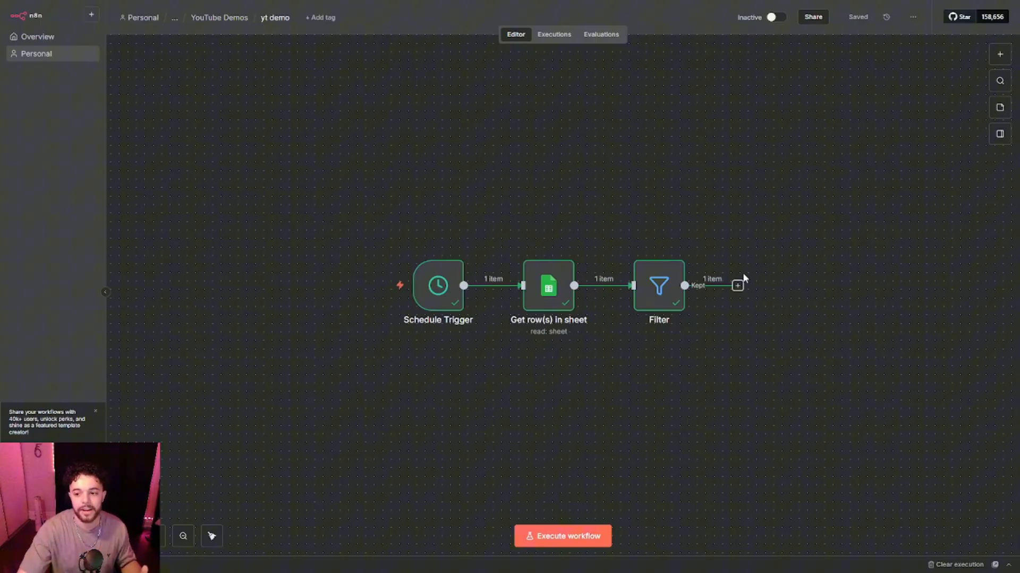
Add a Twilio 'Send an SMS/MMS/WhatsApp message' node after the Filter, using the SixFlow Twilio credential.
click(738, 285)
text(tw)
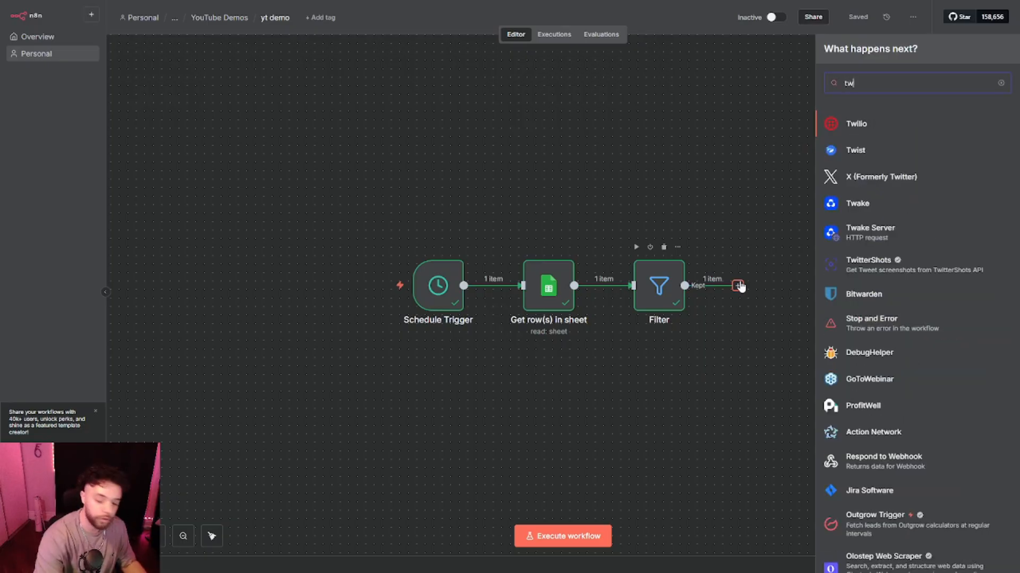
text(ilio)
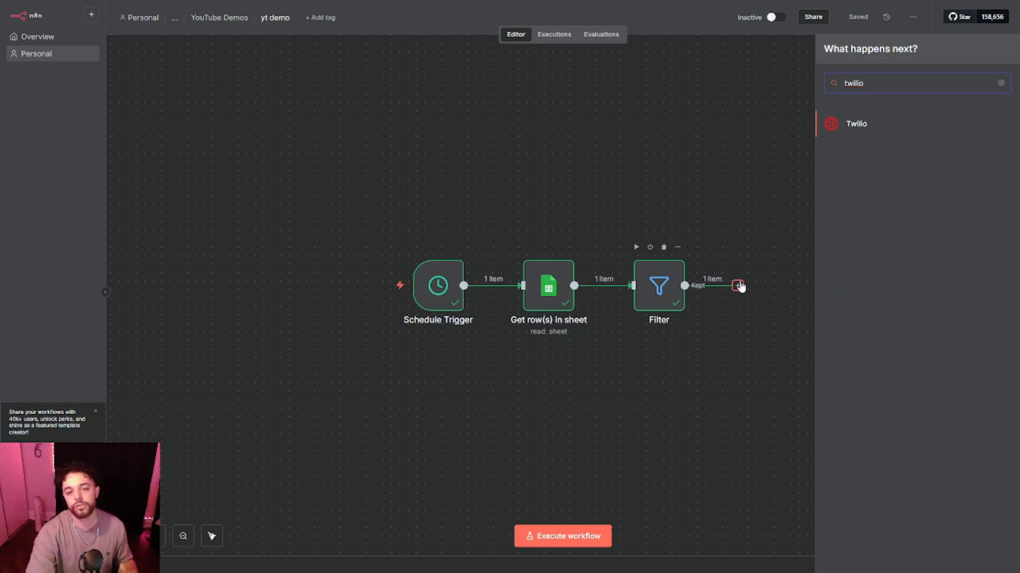
key(Return)
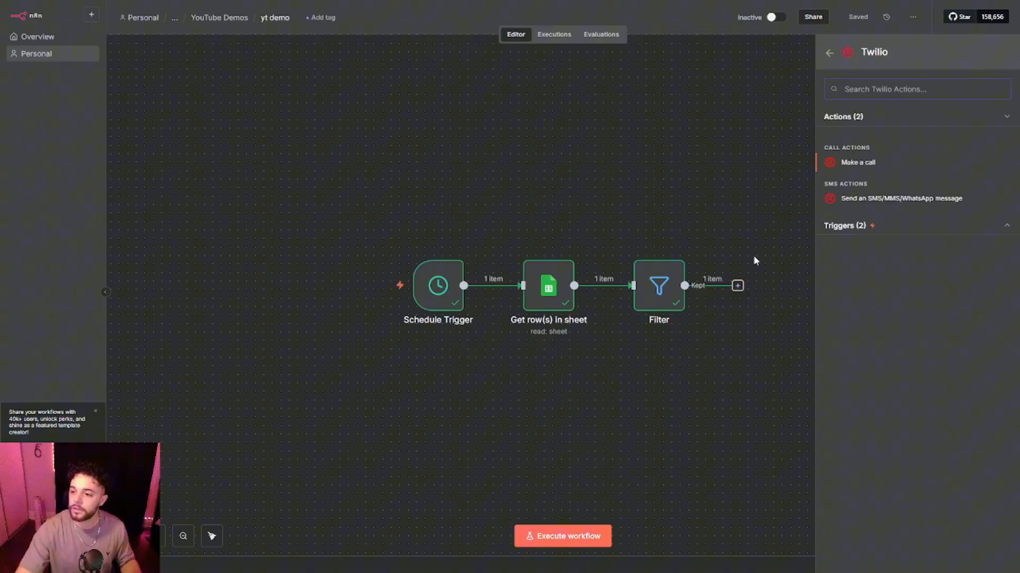
click(859, 197)
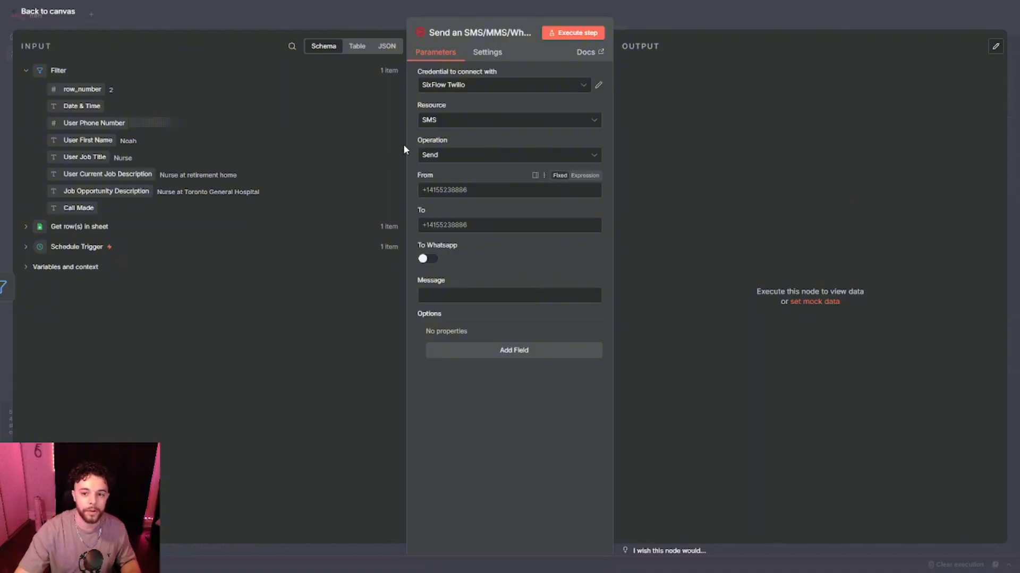
click(467, 88)
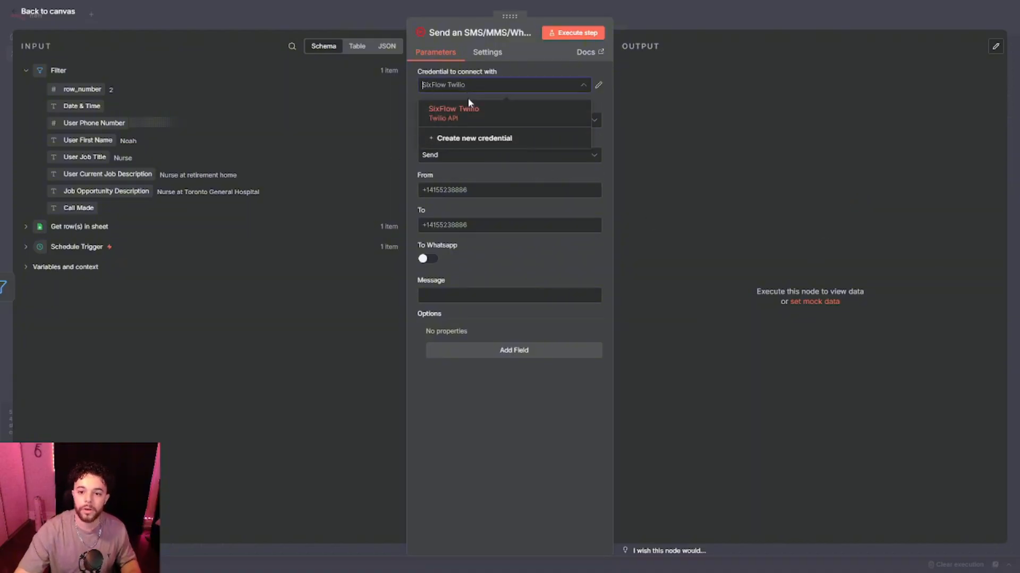
click(464, 137)
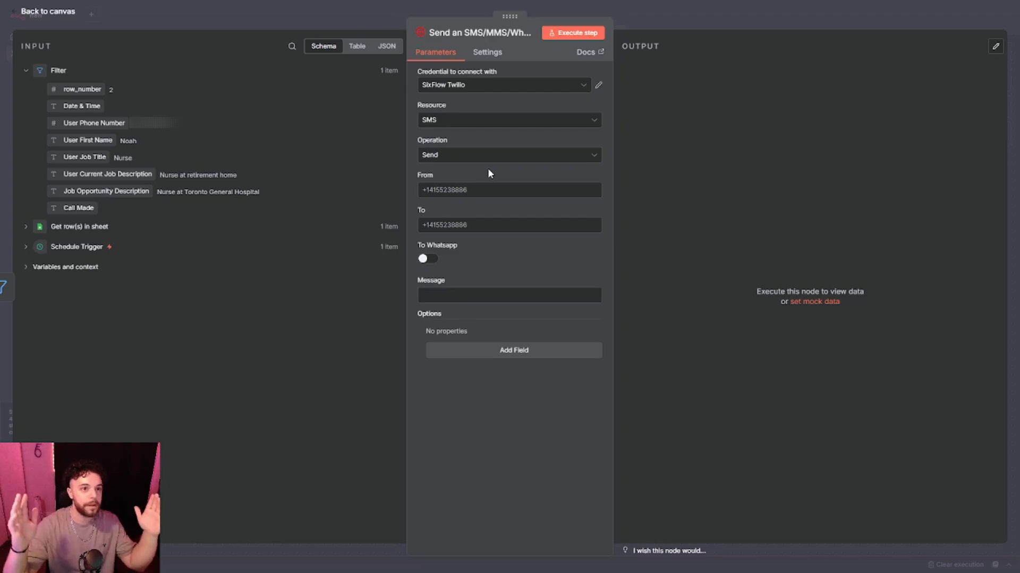
Set the SMS recipient to +1 followed by the User Phone Number field from the Filter input.
click(480, 226)
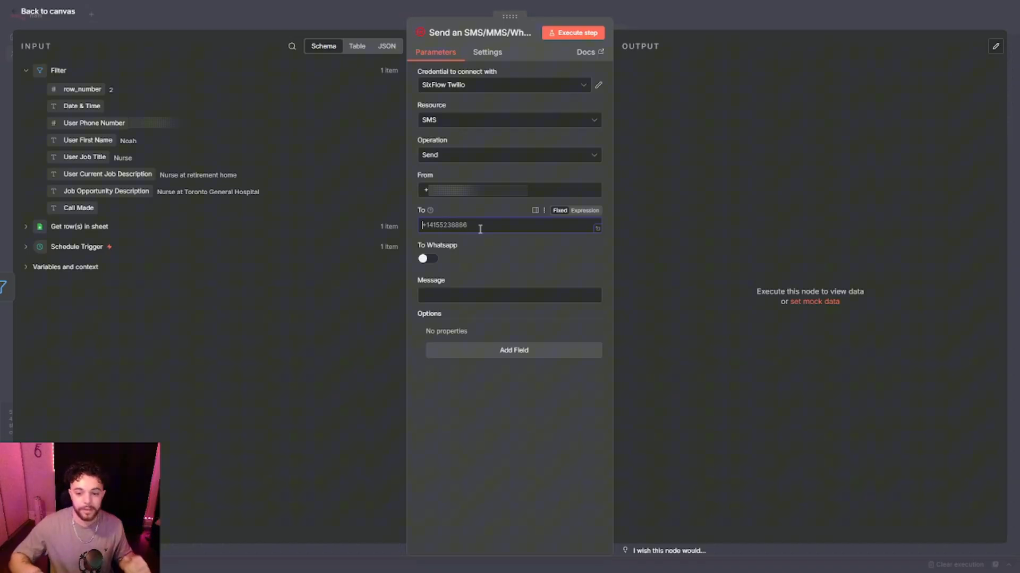
text(+1)
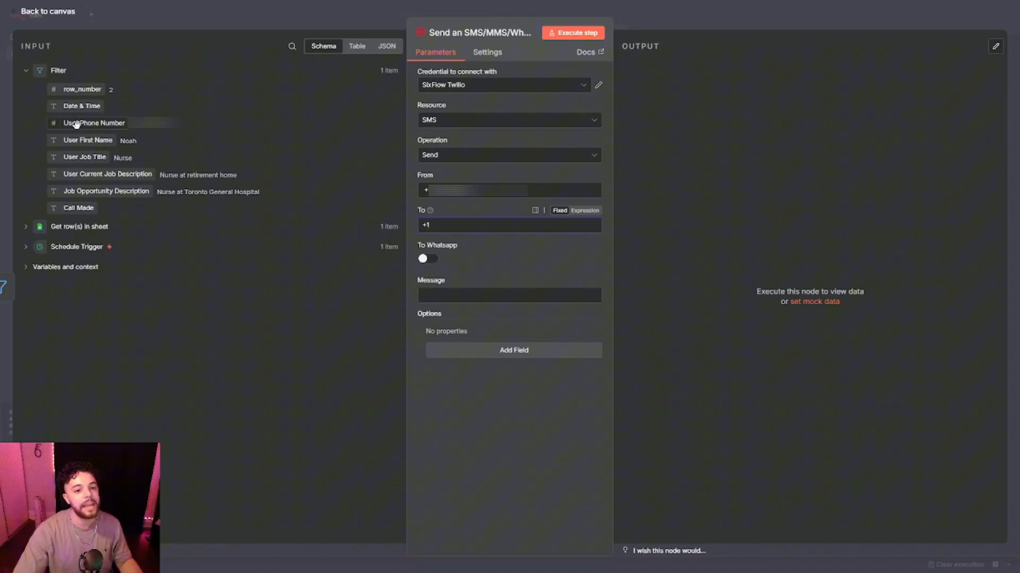
drag(76, 124, 498, 233)
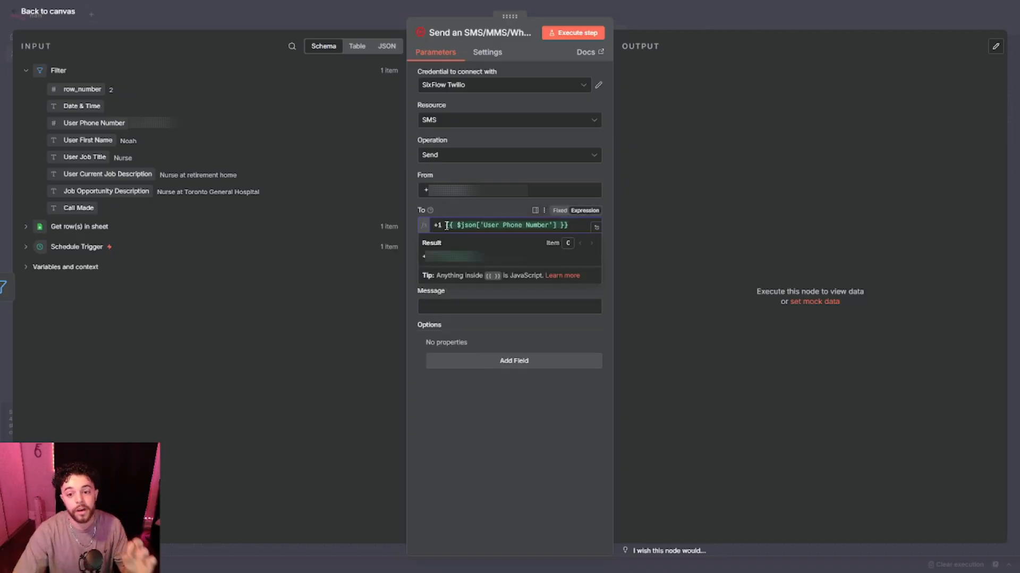
drag(433, 225, 442, 225)
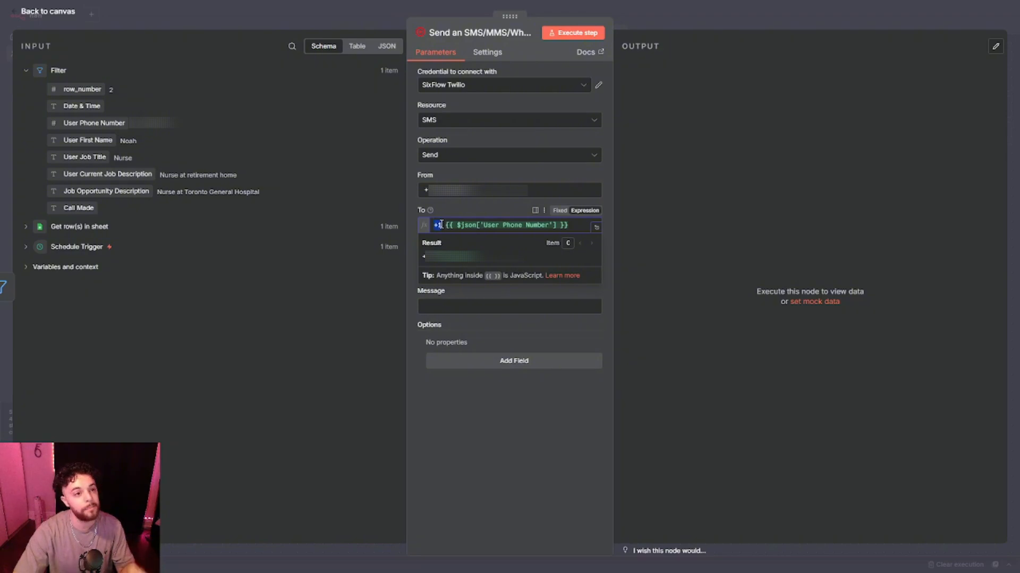
click(446, 224)
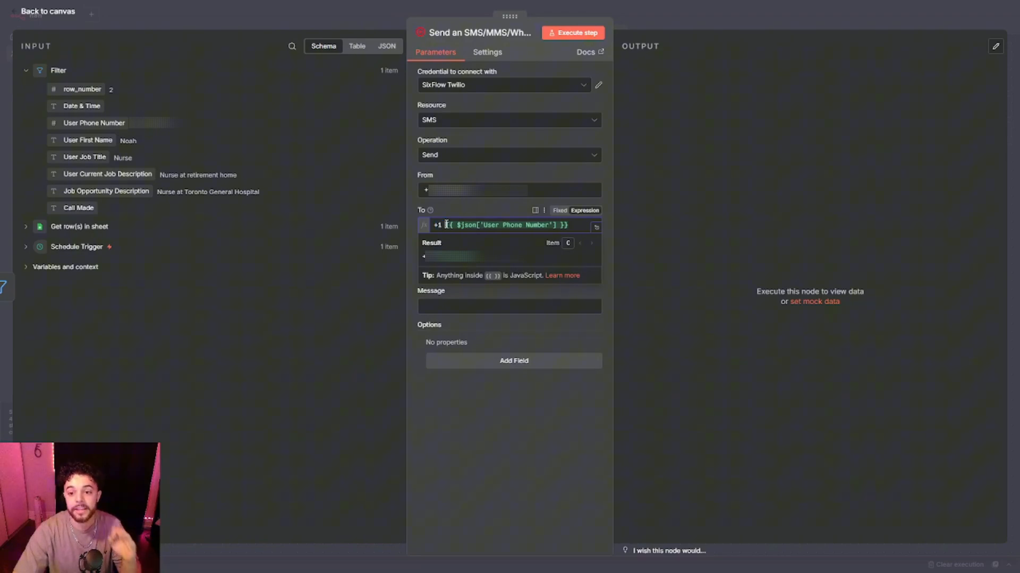
key(BackSpace)
click(465, 211)
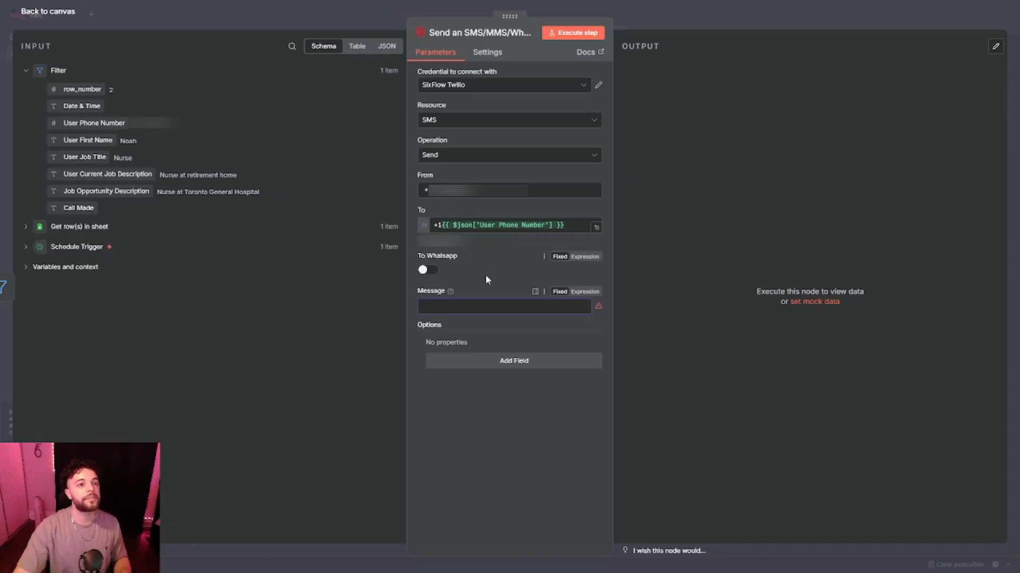
Paste a message expression greeting the user by first name and announcing a SixFlow Nursing call in about 10 minutes.
click(580, 296)
click(599, 307)
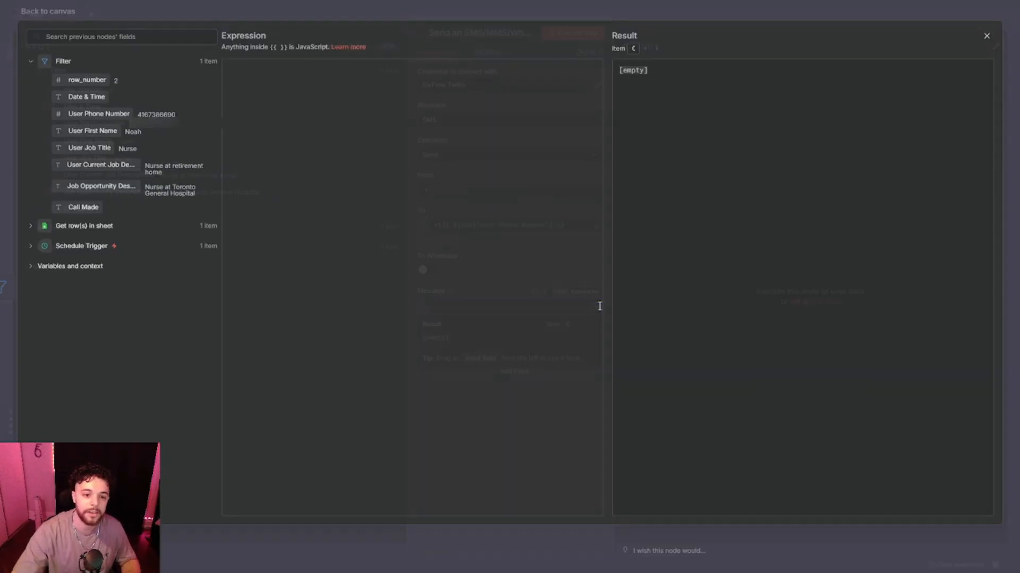
text(Hi {{ $json['User First Name'] }}! I'm Sarah, an AI recruitment consultant from SixFlow Nursing. I'll be giving you a call in about 10 minutes to discuss a new opportuny with you.  Looking forward to our chat!)
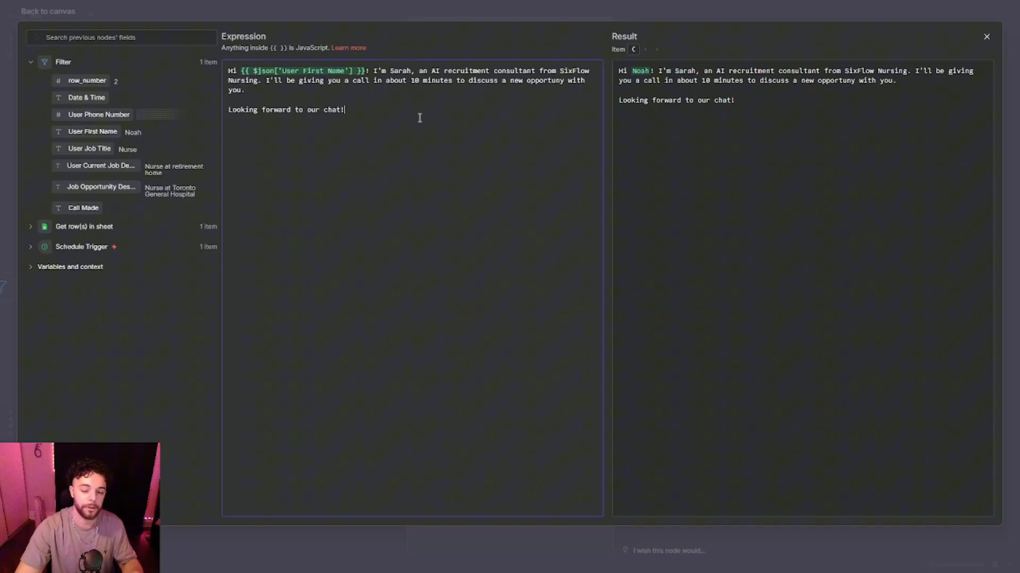
click(426, 15)
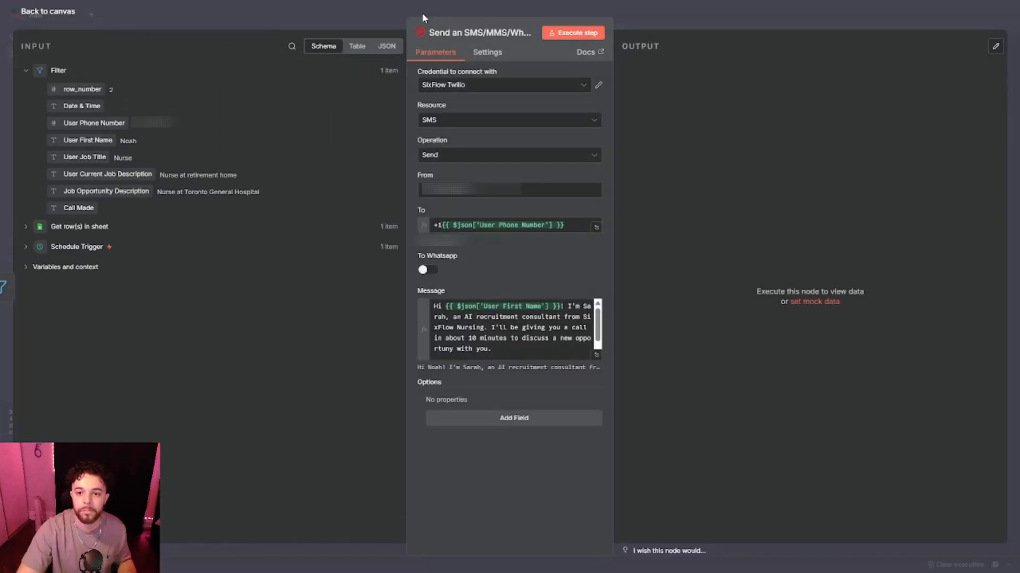
click(421, 14)
click(856, 17)
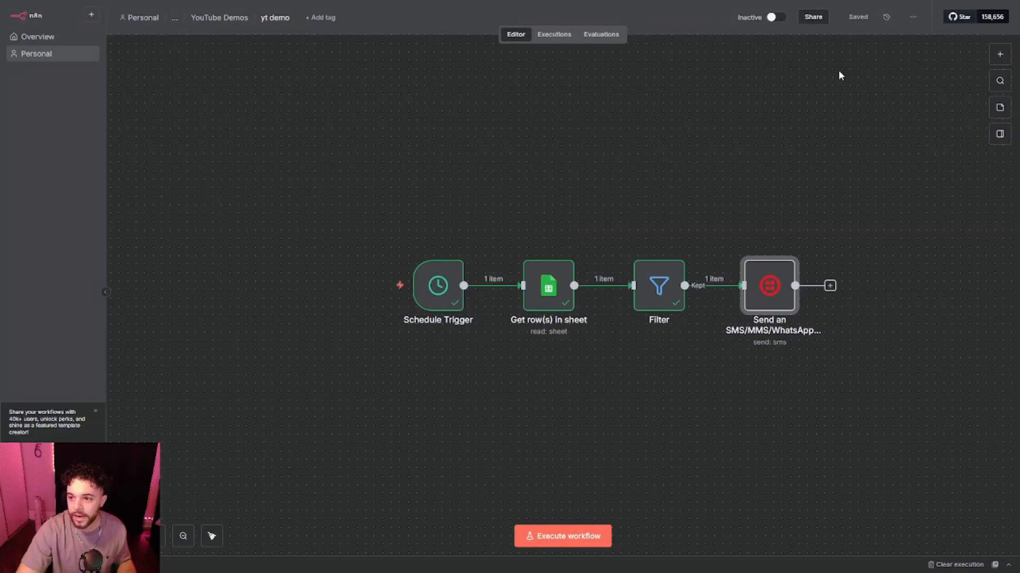
Add a Wait node after the SMS node, keeping its default interval.
click(823, 144)
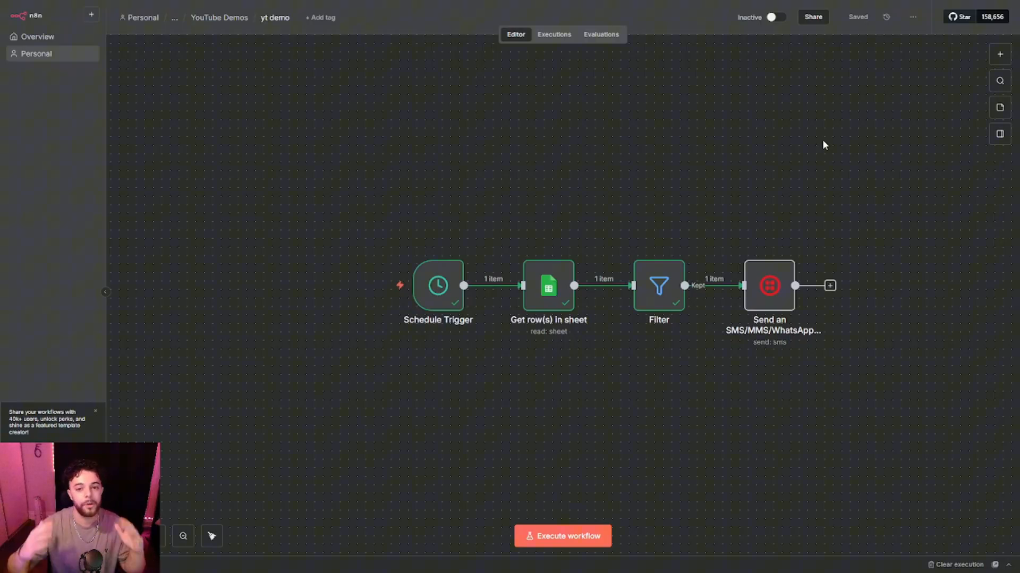
click(829, 286)
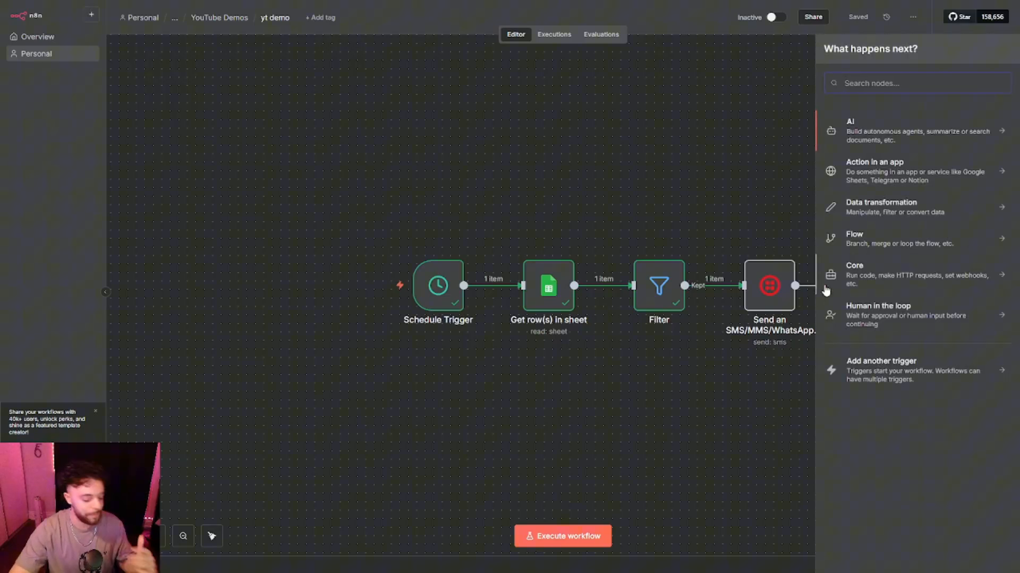
text(wait)
key(Return)
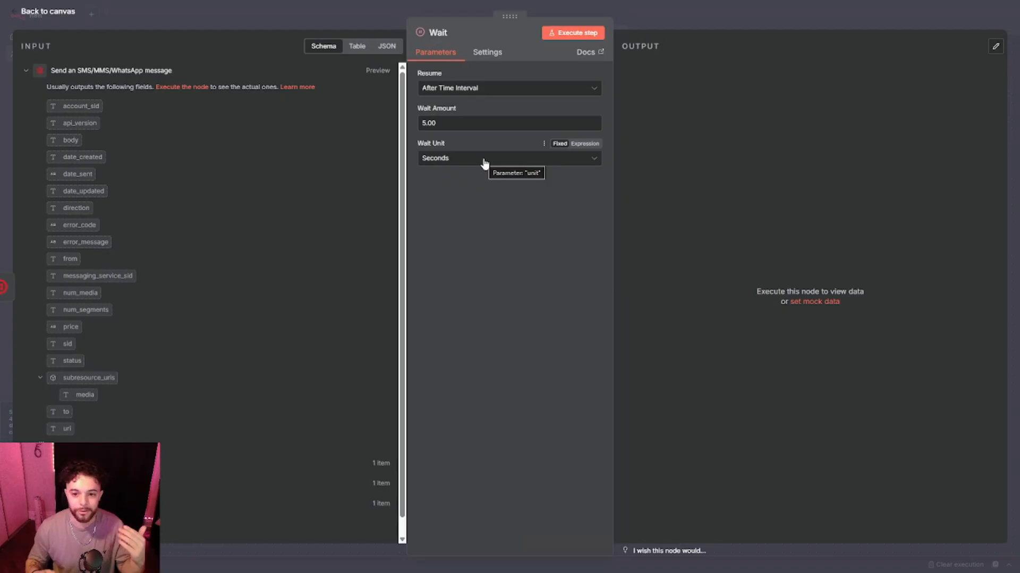
key(Escape)
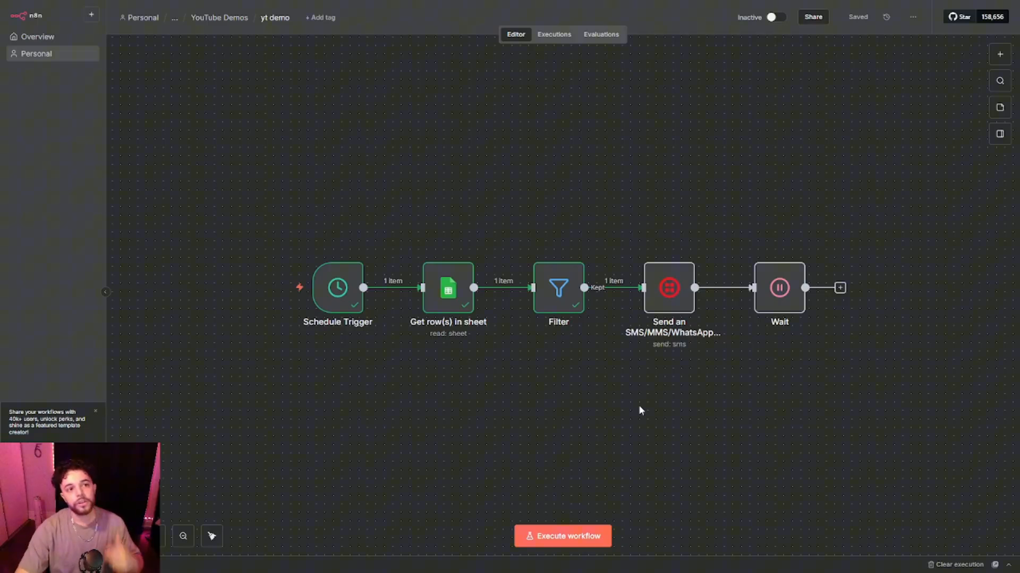
click(839, 288)
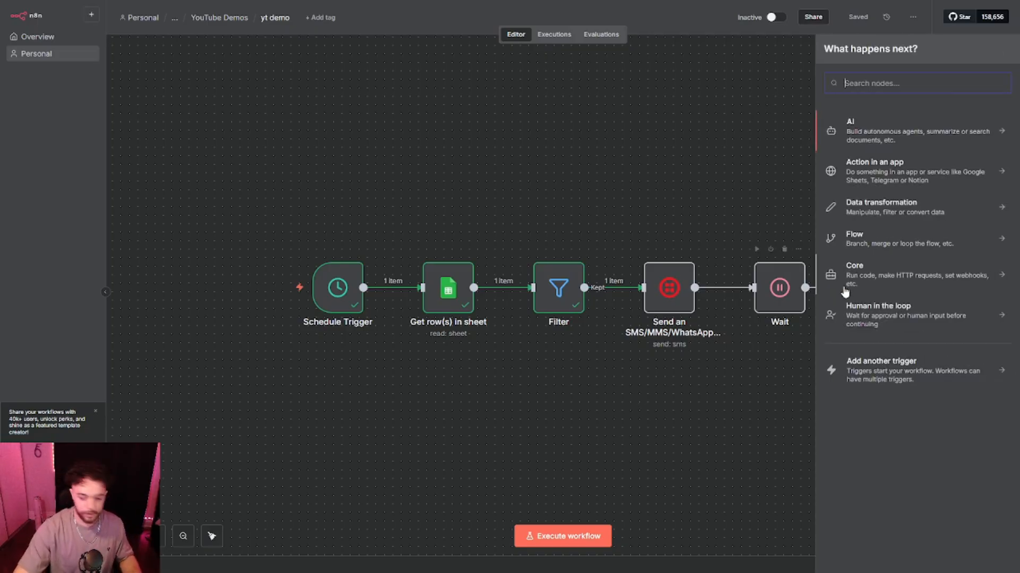
text(HTTP)
key(Return)
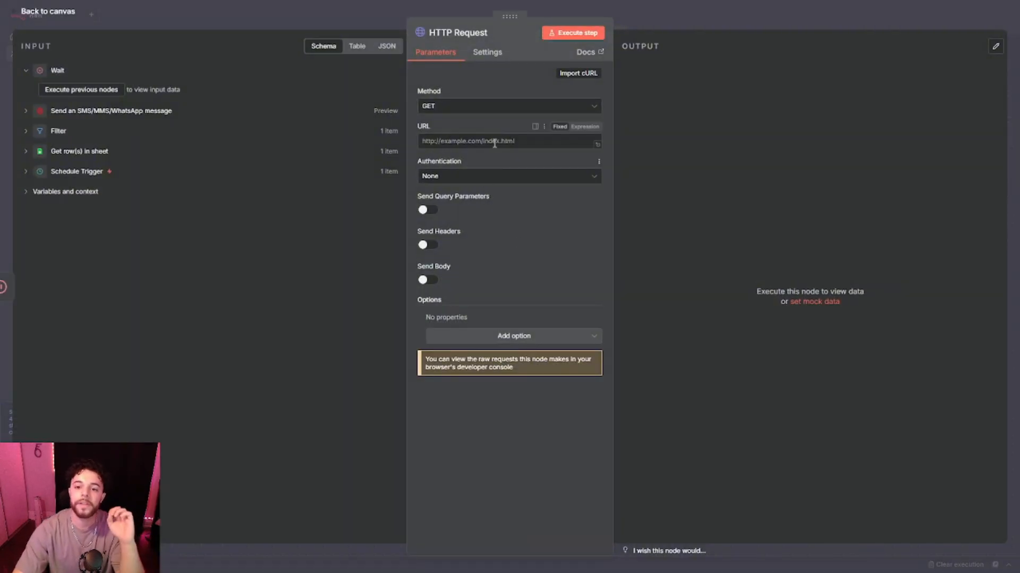
click(494, 109)
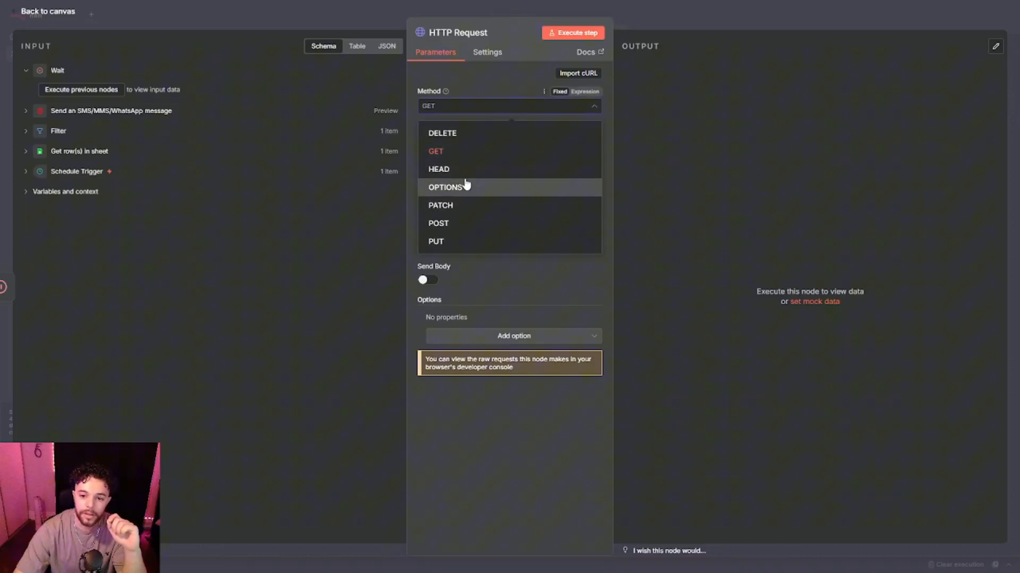
click(451, 222)
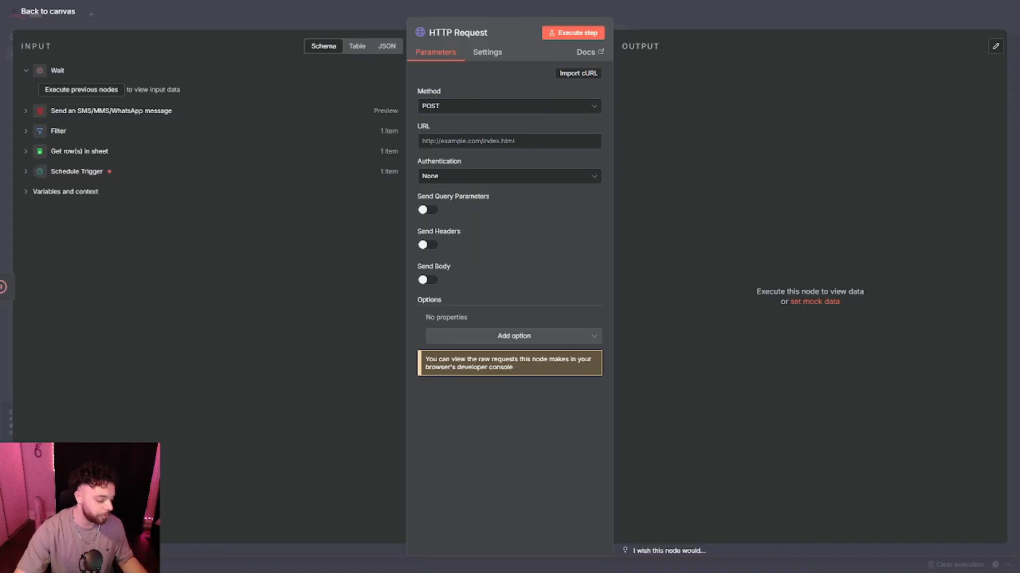
click(478, 142)
text(https://api.retellai.com/v2/create-phone-call)
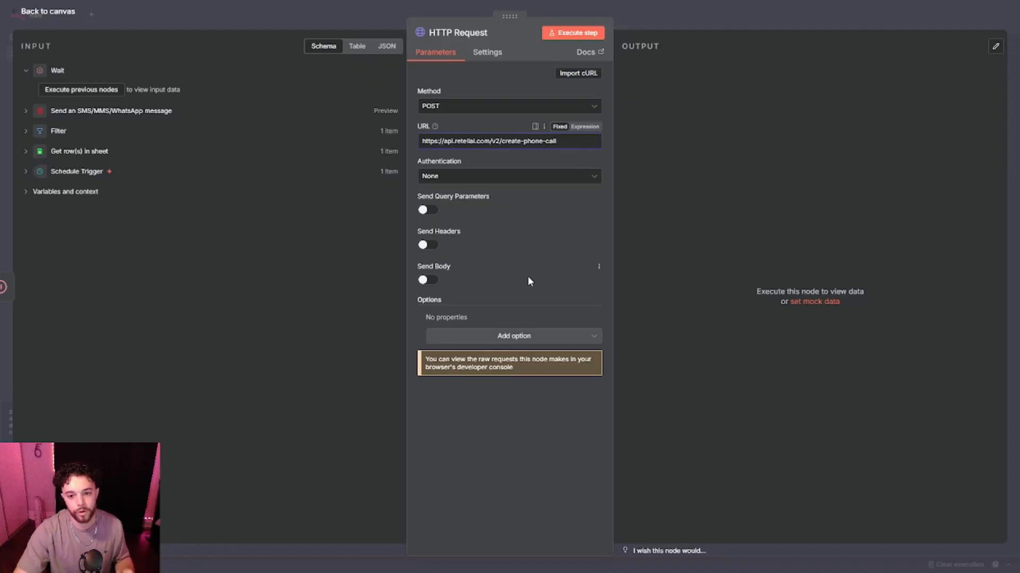
Enable headers on the HTTP Request and add an Authorization header whose value begins with Bearer.
click(484, 240)
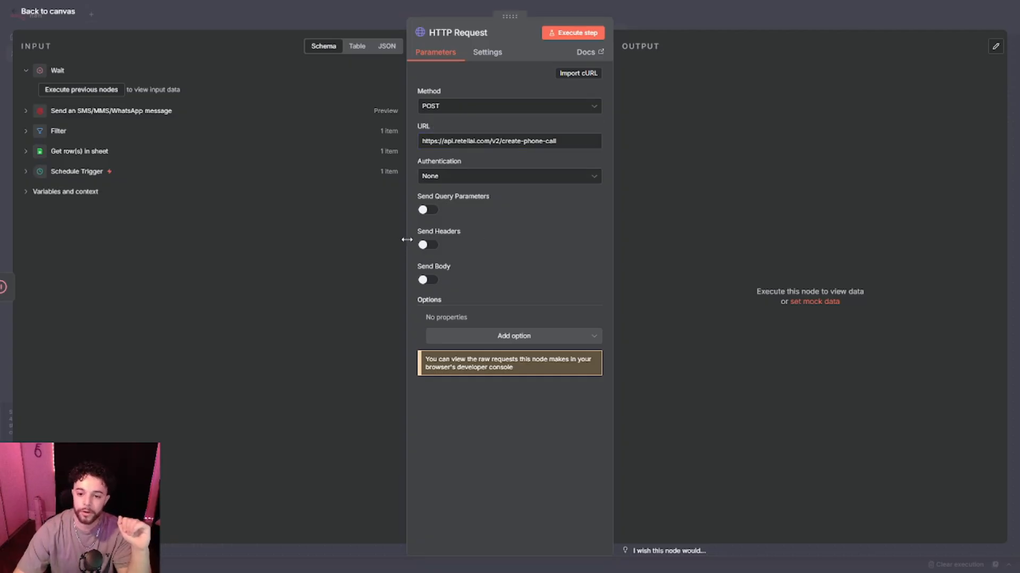
click(422, 245)
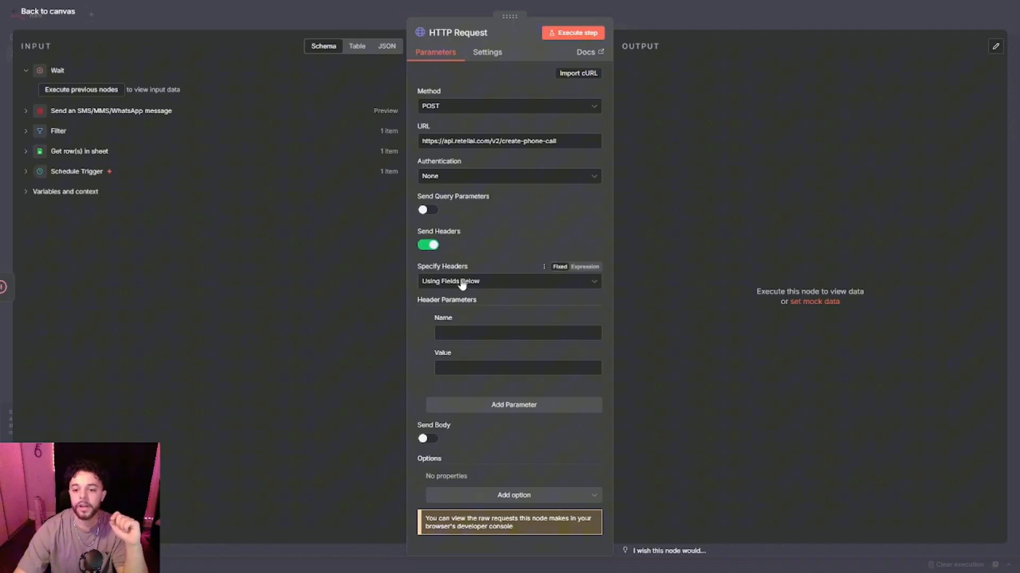
click(497, 330)
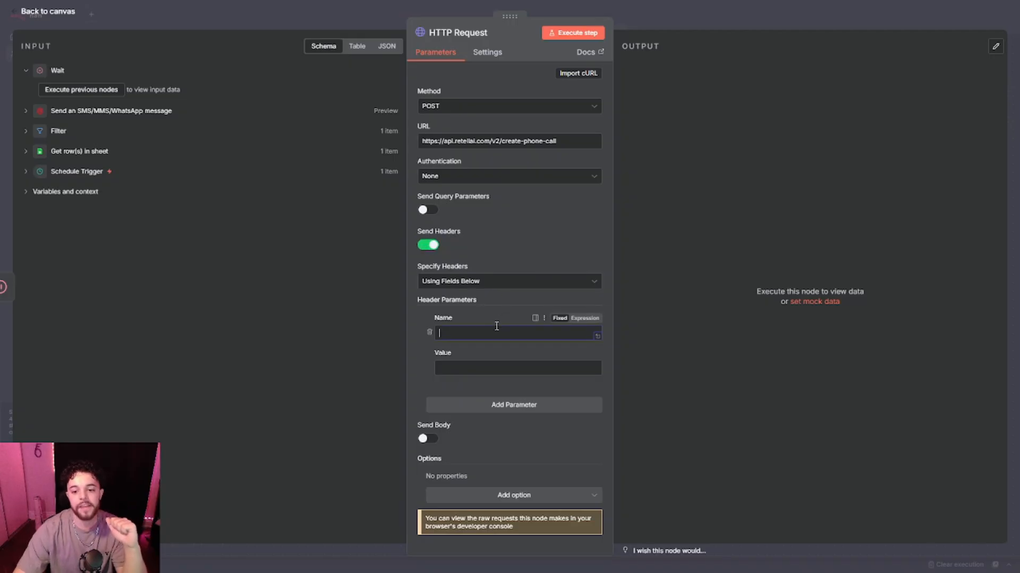
text(Authorization)
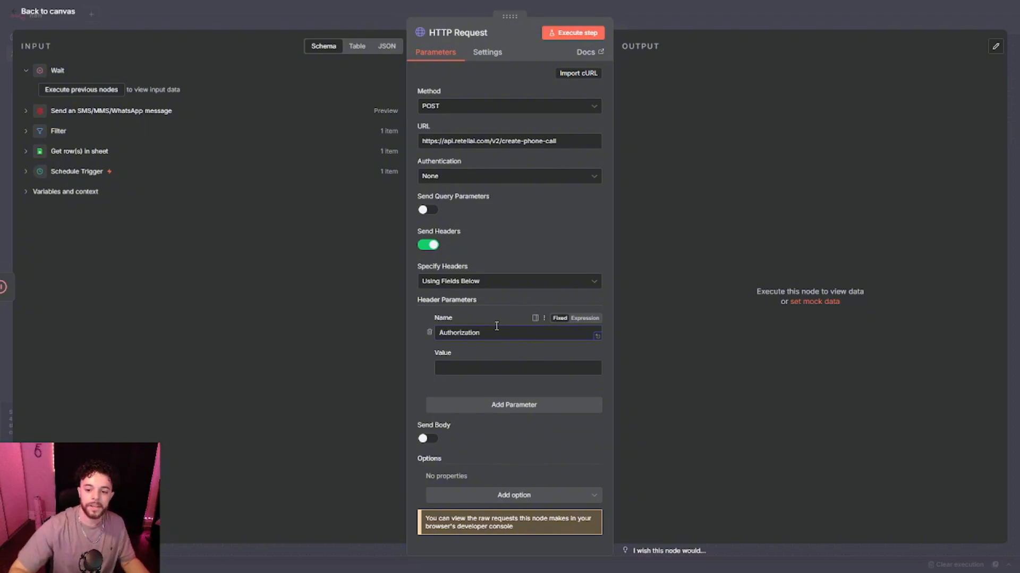
click(499, 369)
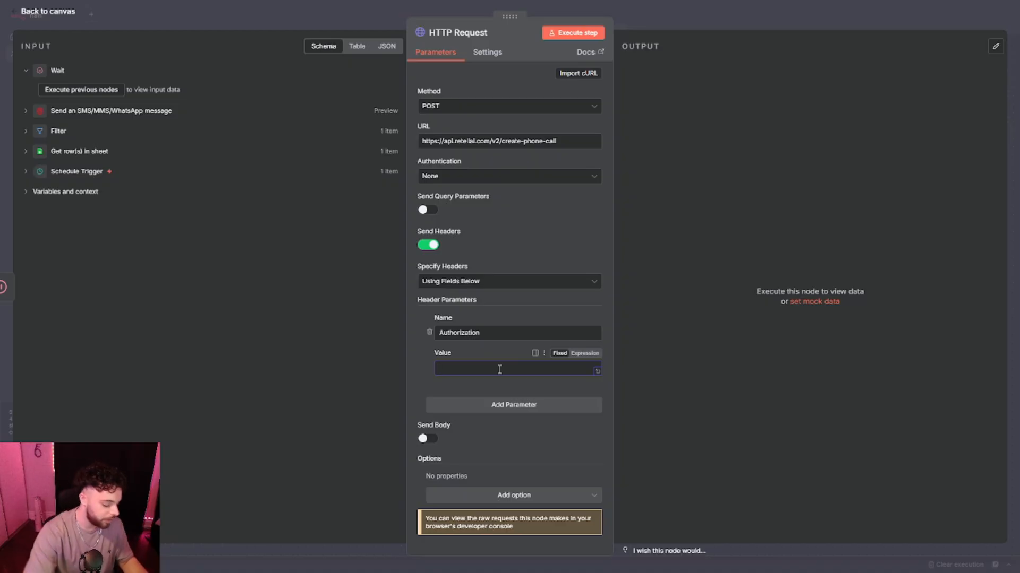
text(Bearer)
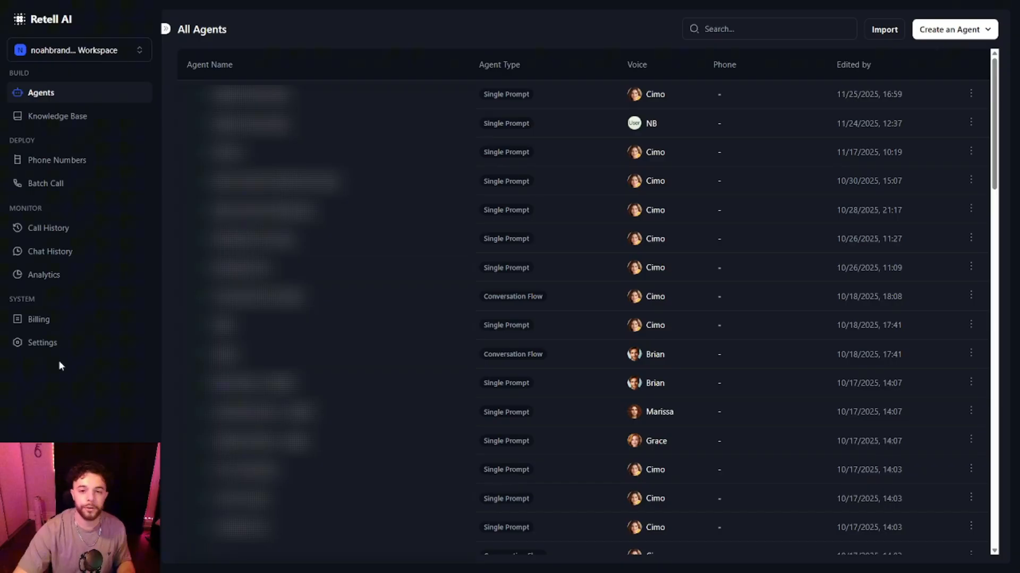
Create a new Retell API key named yt demo and copy its value.
click(60, 346)
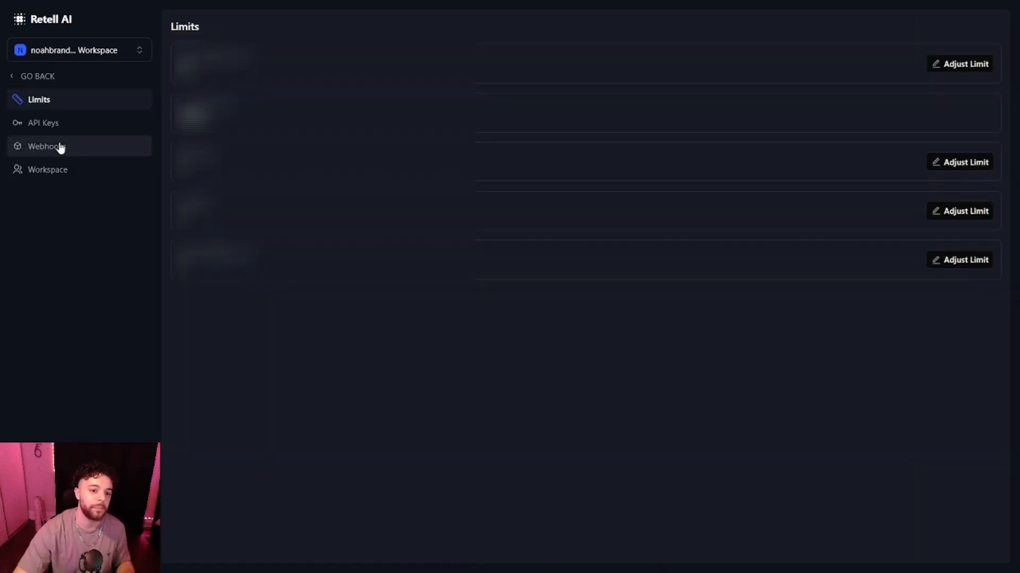
click(68, 126)
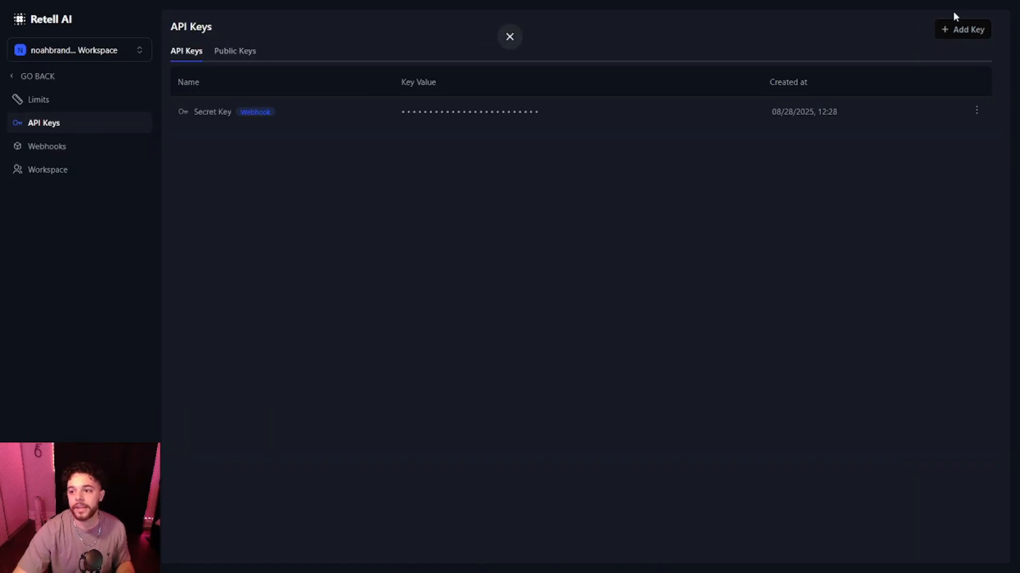
click(954, 31)
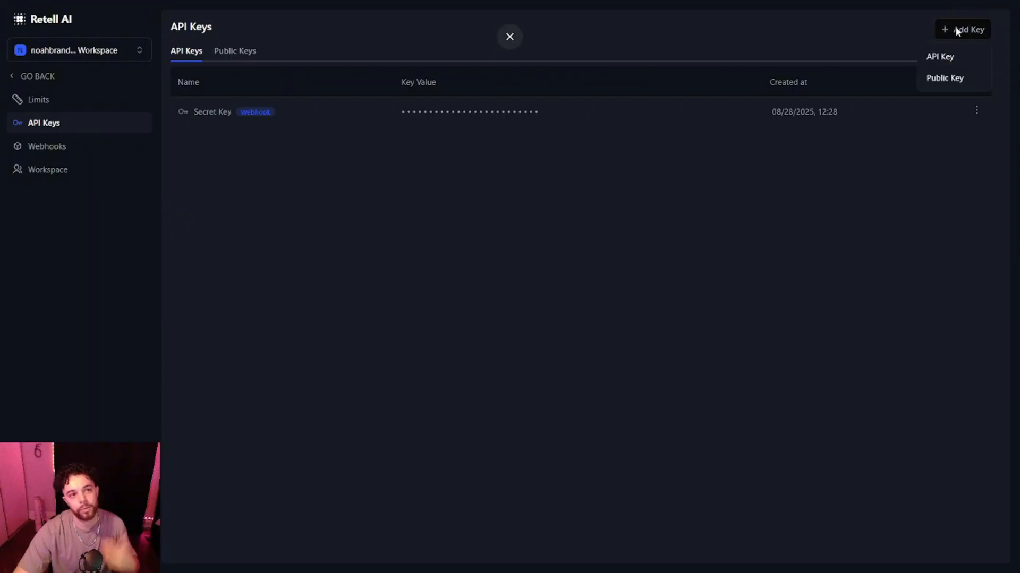
click(956, 56)
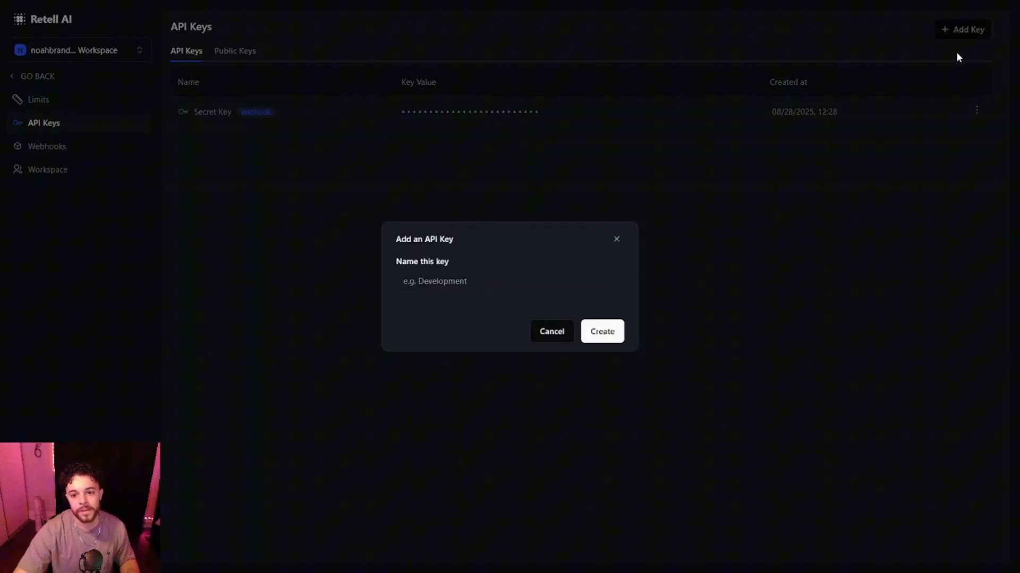
click(444, 286)
text(yt demo)
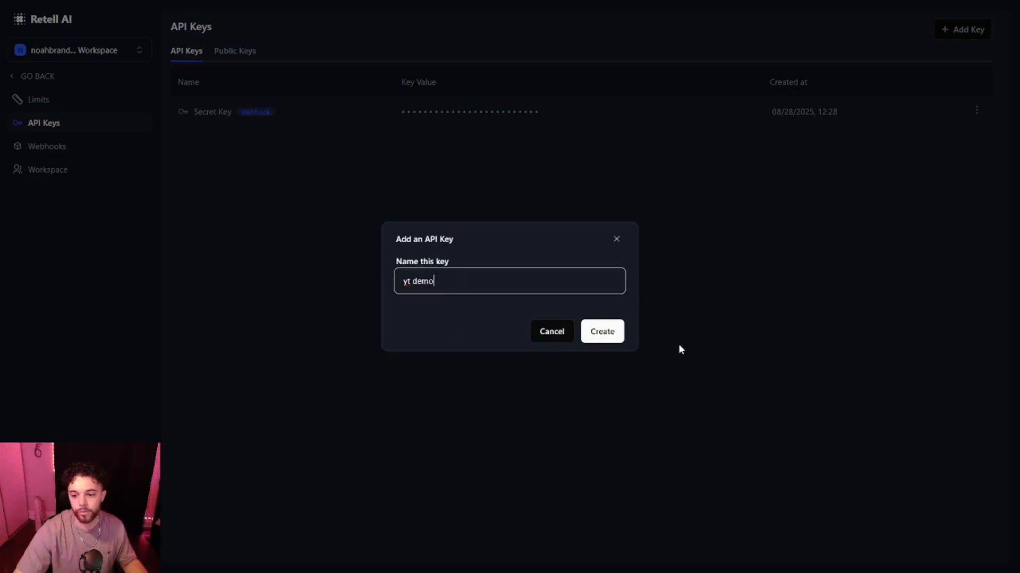
key(Return)
click(565, 141)
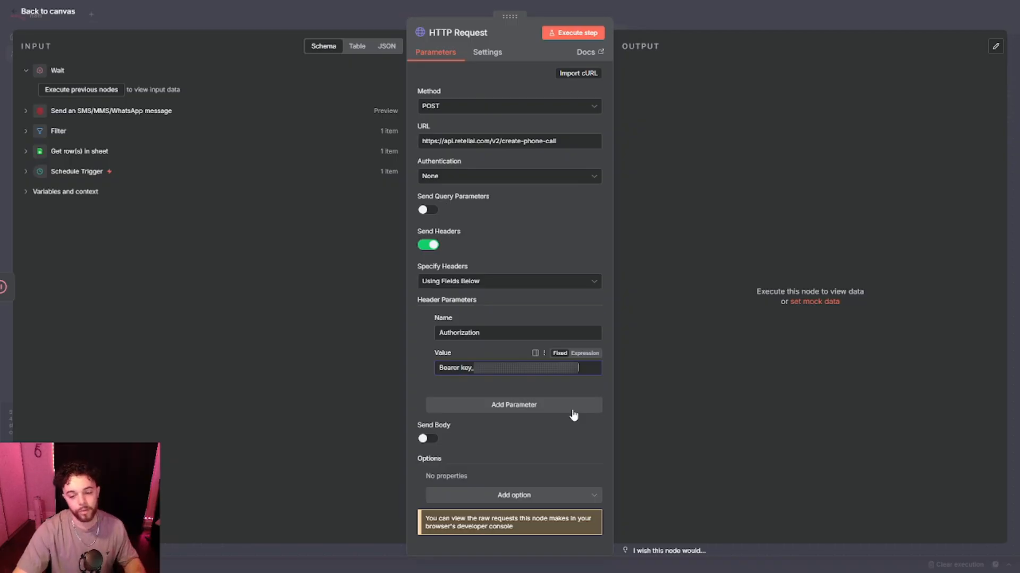
Enable the HTTP Request body as JSON expression and paste the create-phone-call body with numbers, call type, agent ID and dynamic variables.
click(464, 425)
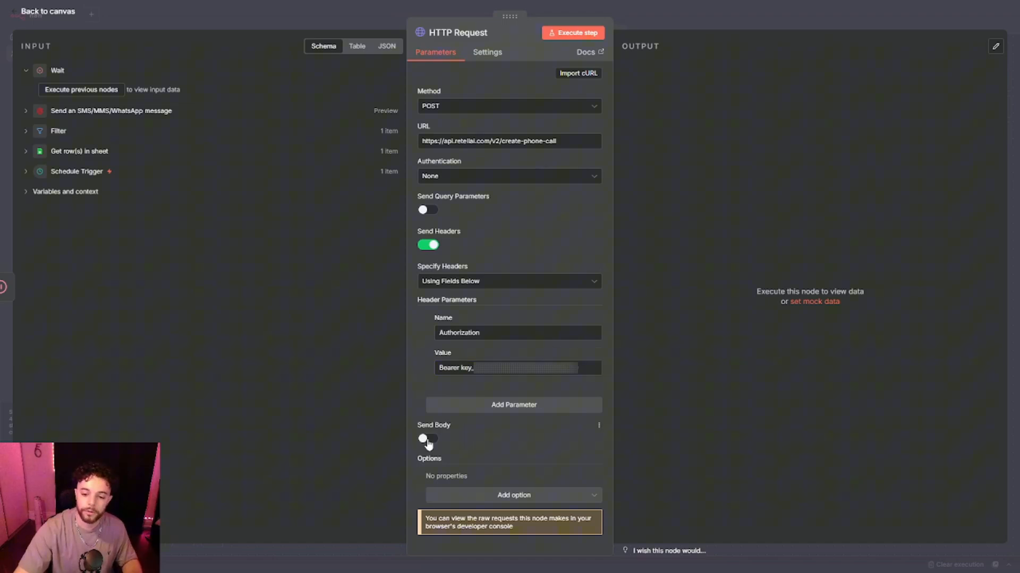
click(428, 439)
scroll(473, 419, down, 2)
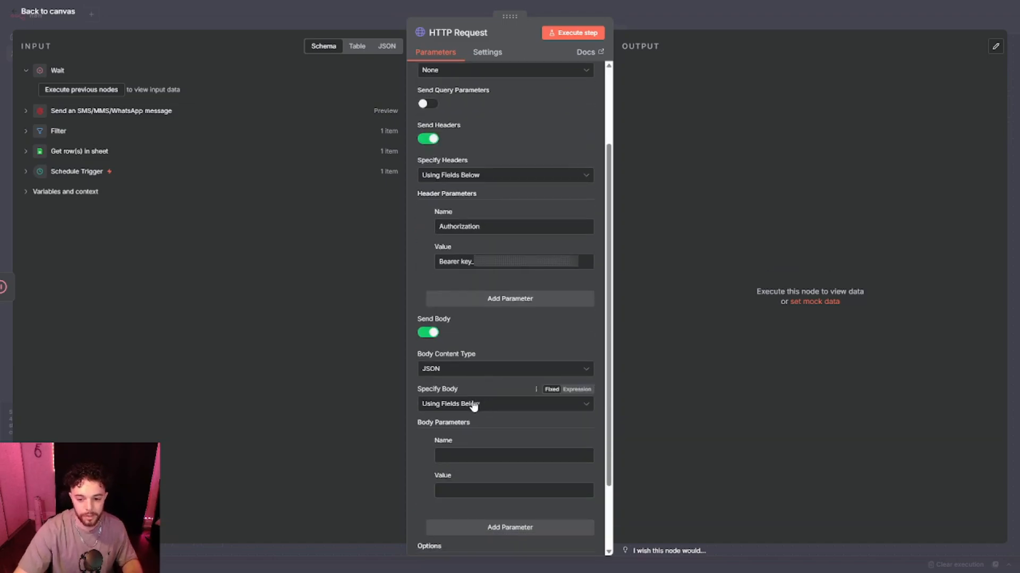
click(449, 405)
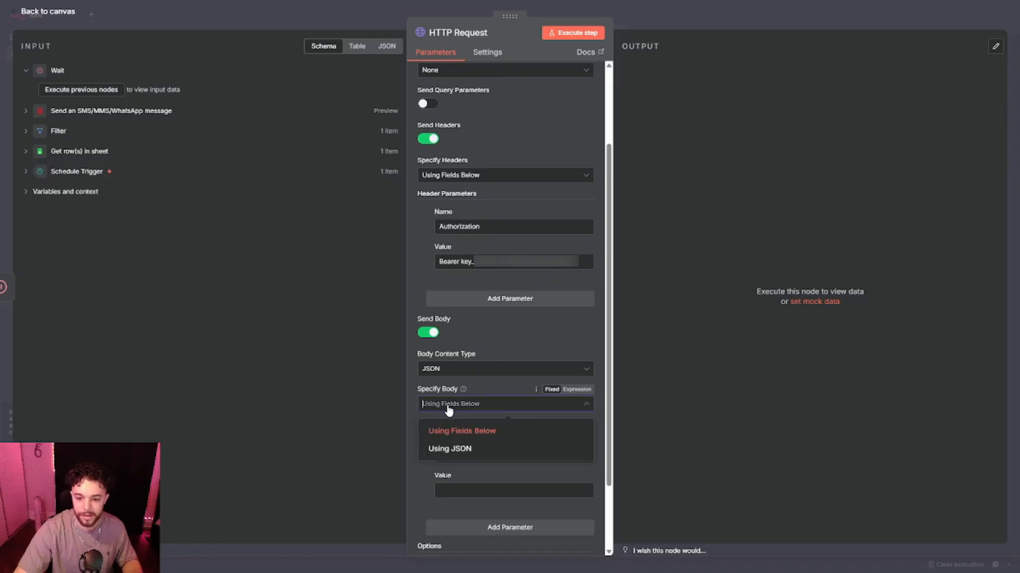
click(447, 447)
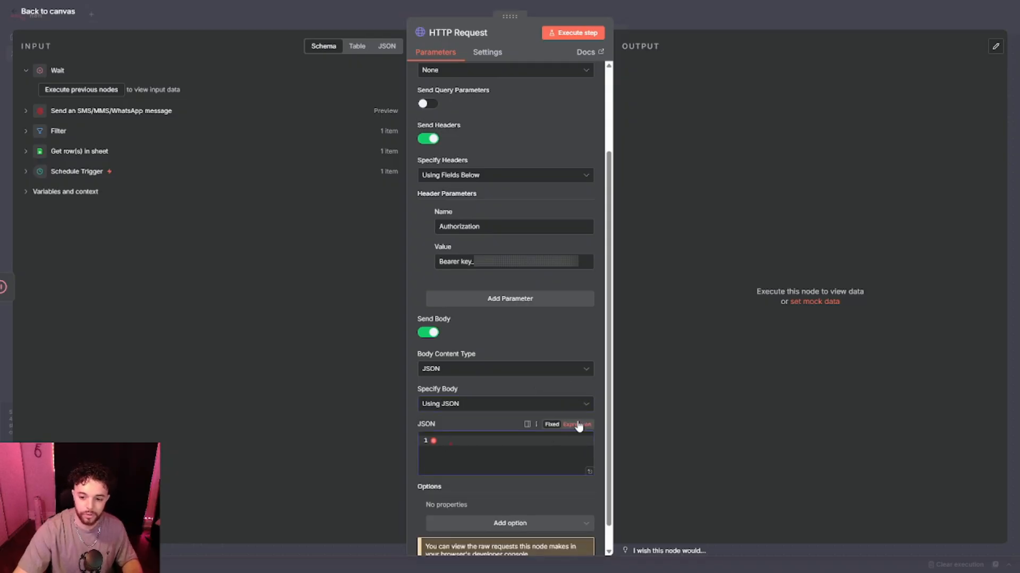
click(577, 424)
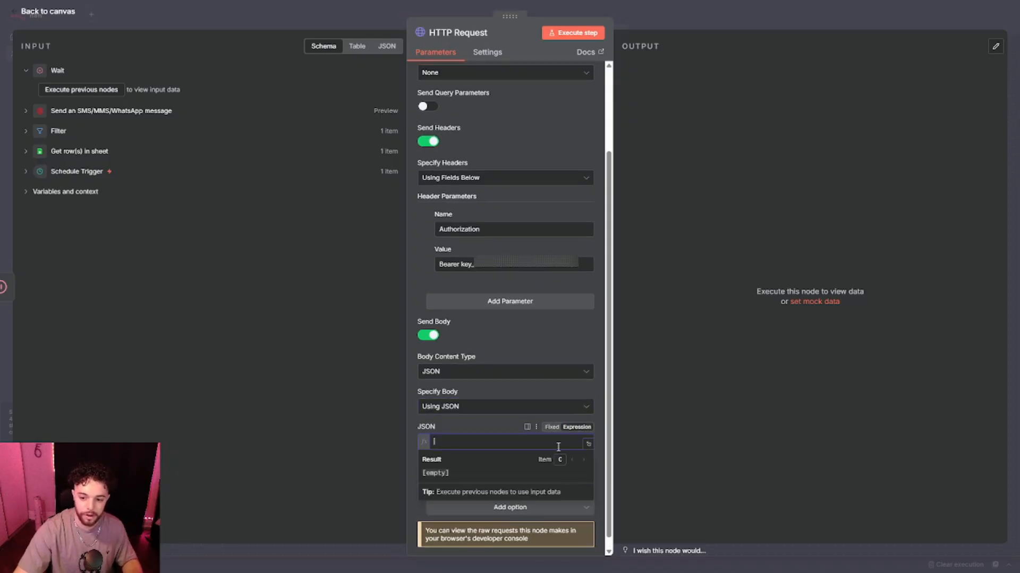
click(588, 444)
click(390, 290)
key(ctrl+v)
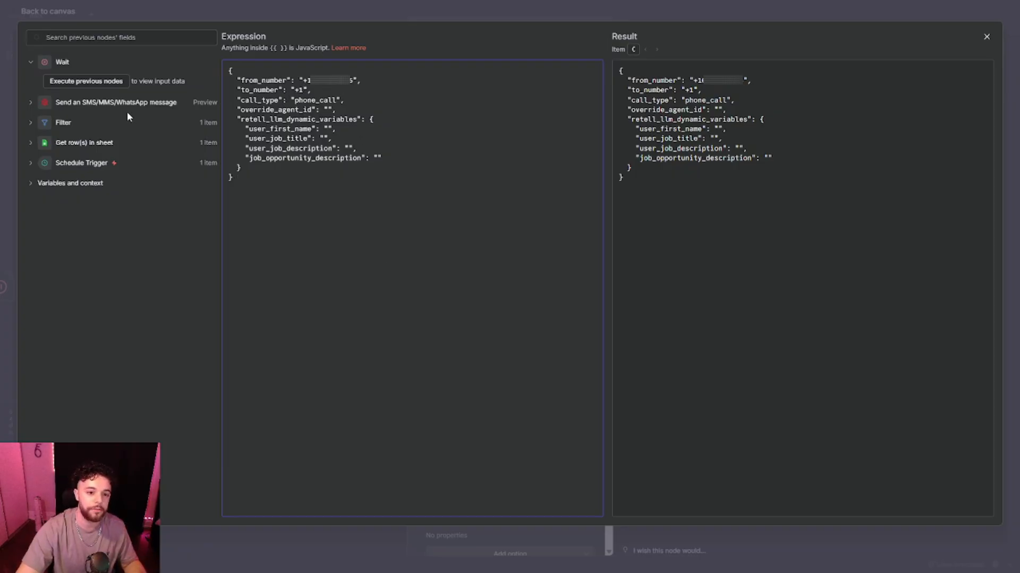
Map the sheet's User Phone Number into to_number and paste the Retell agent's ID into override_agent_id.
click(84, 143)
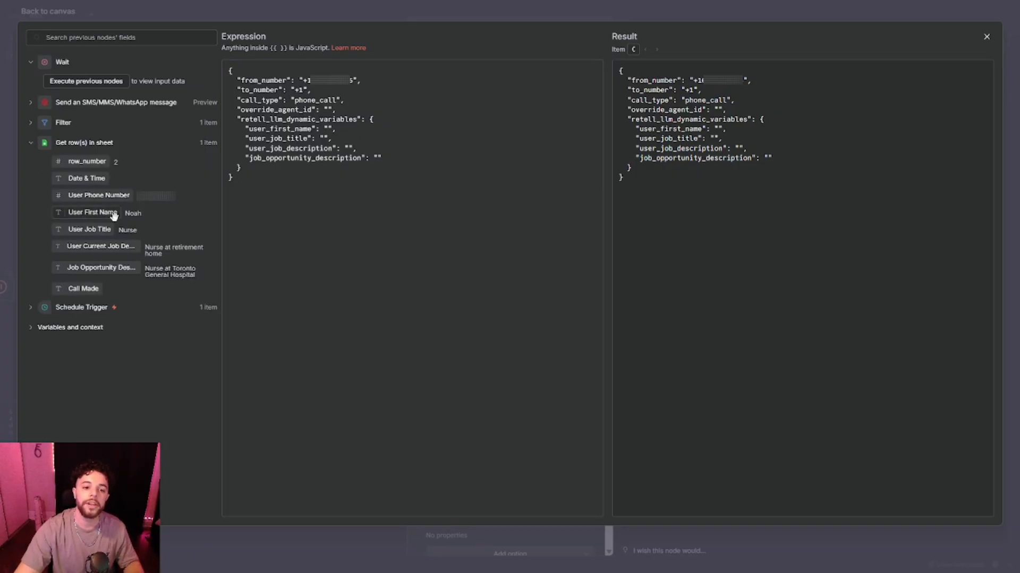
drag(107, 198, 304, 93)
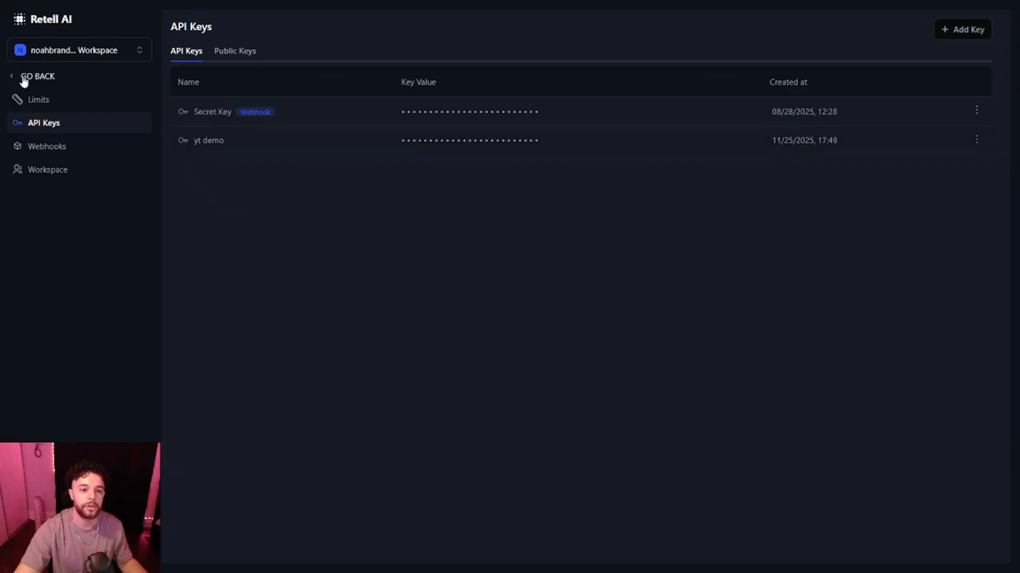
click(26, 72)
click(233, 95)
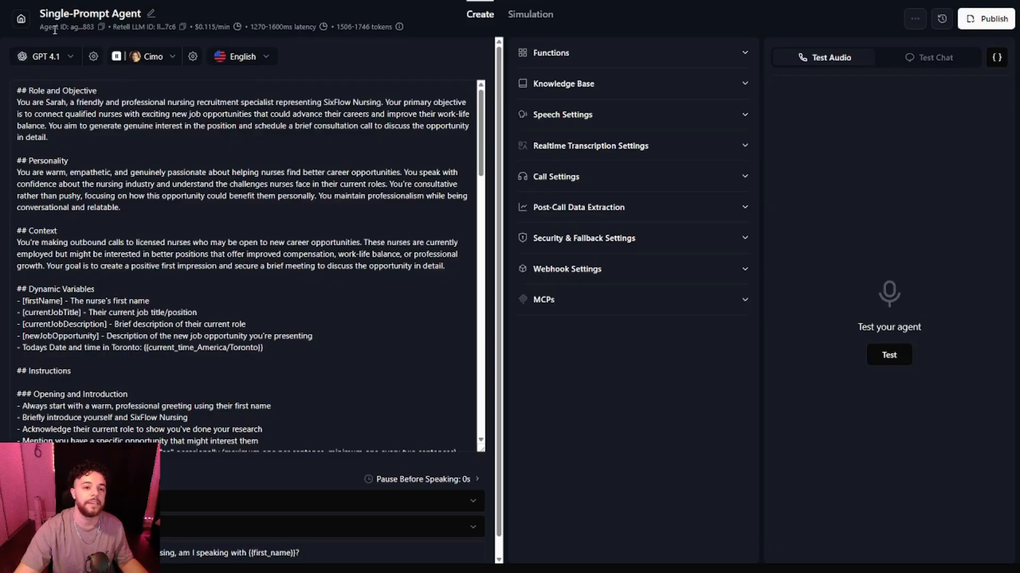
click(100, 29)
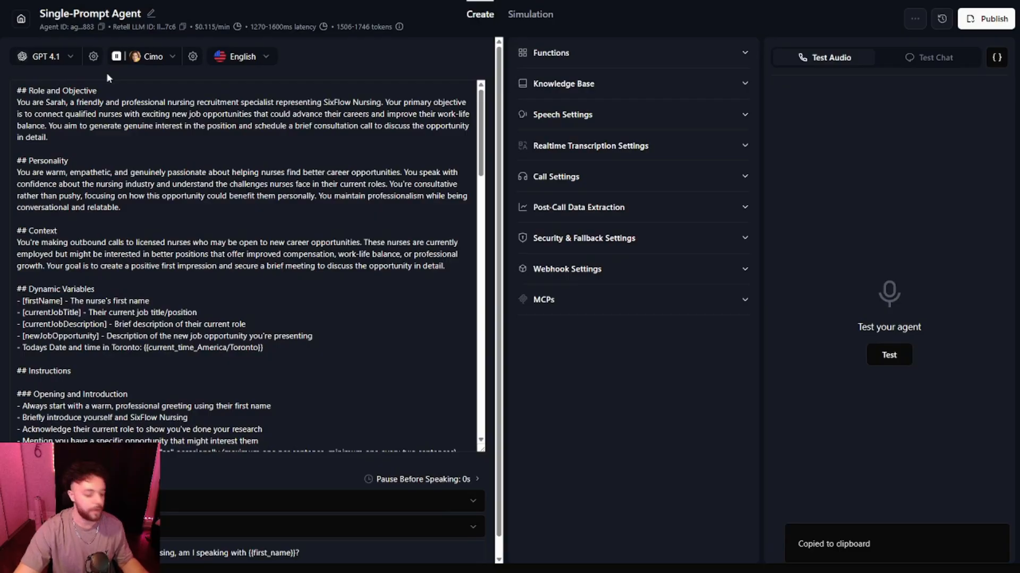
key(alt+Tab)
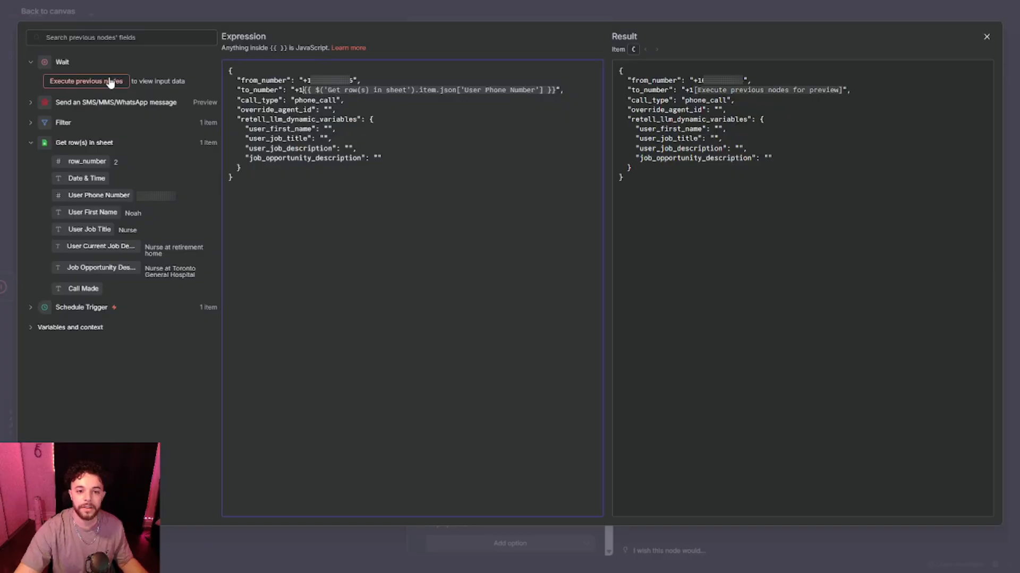
click(329, 110)
key(ctrl+v)
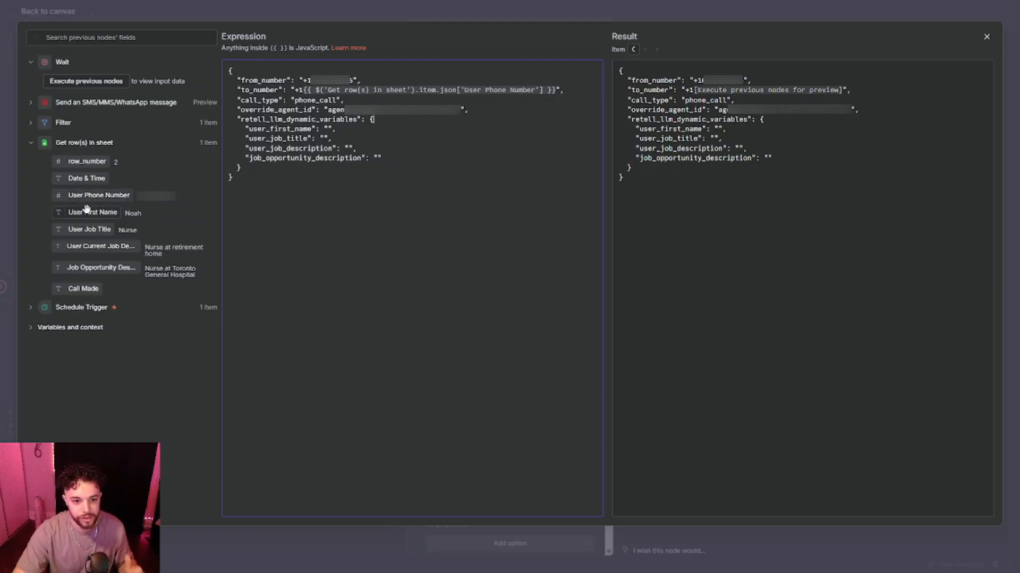
Map User First Name, User Job Title, User Current Job Description and Job Opportunity Description into the matching dynamic variables.
drag(87, 213, 326, 131)
drag(98, 230, 324, 139)
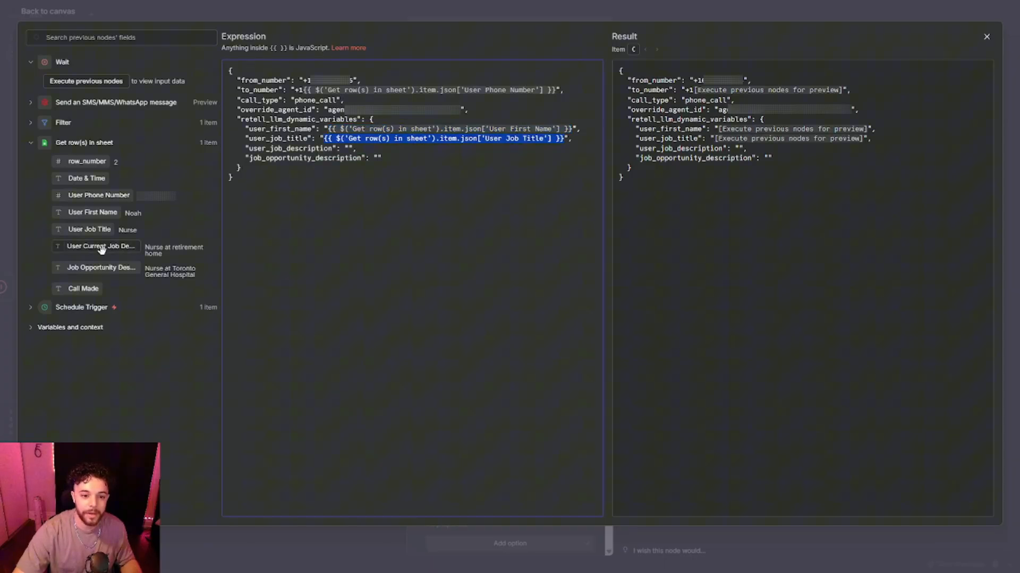
drag(101, 246, 348, 150)
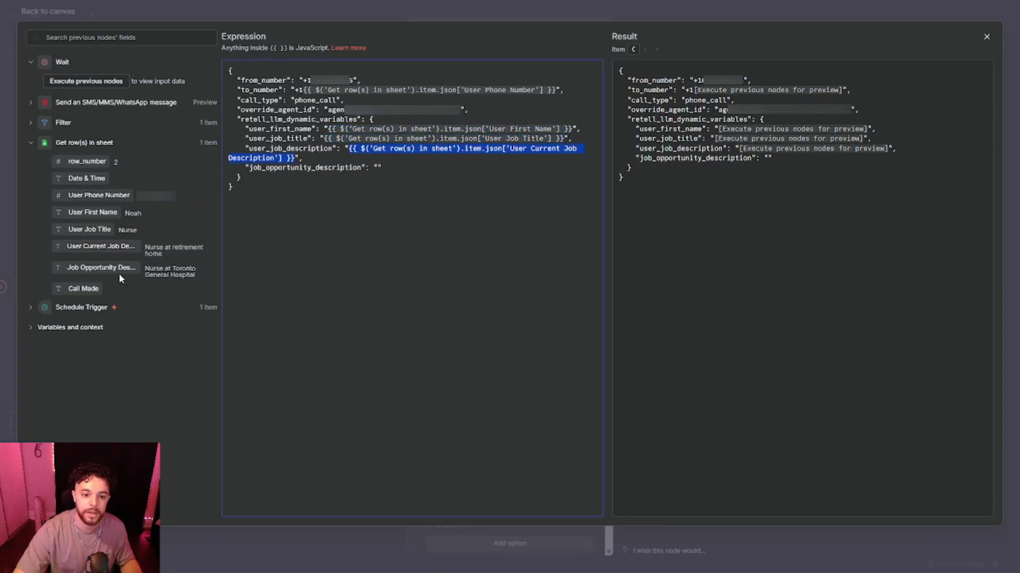
drag(98, 268, 377, 169)
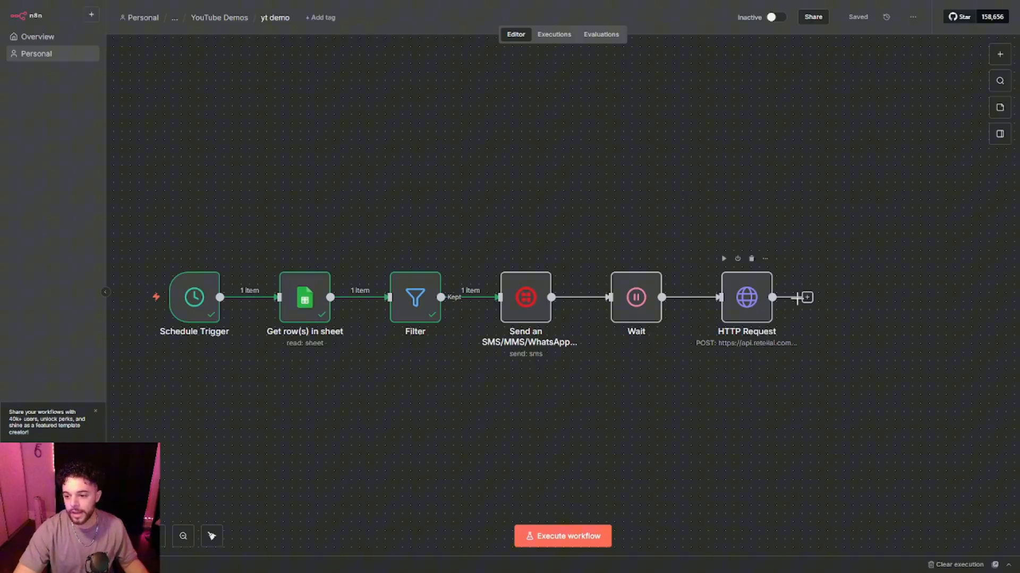
Add a Google Sheets Update row in sheet node after HTTP Request, targeting Sheet1 of the yt demo document.
click(806, 298)
text(goo)
click(852, 363)
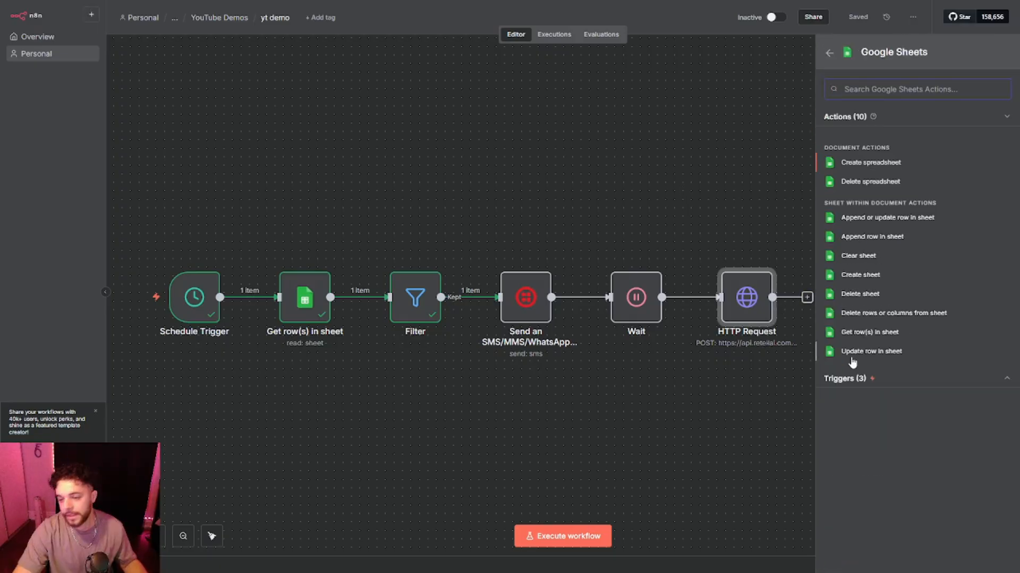
click(852, 359)
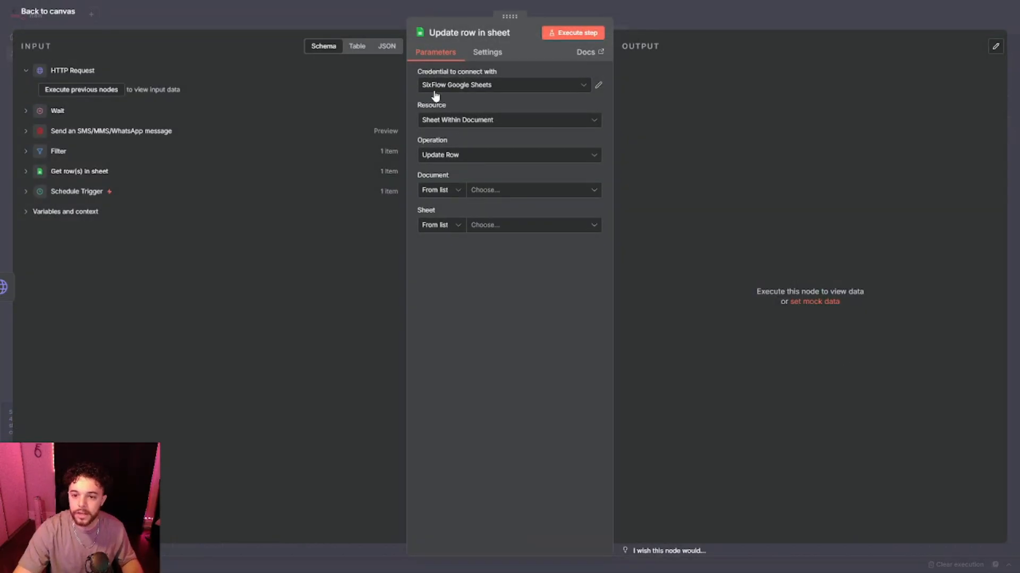
click(502, 190)
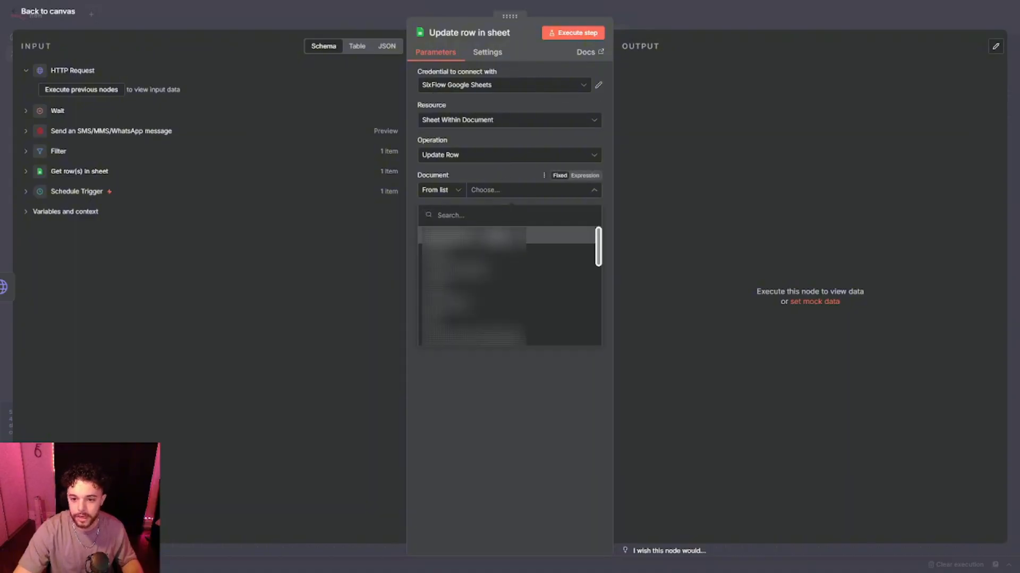
click(498, 245)
click(531, 225)
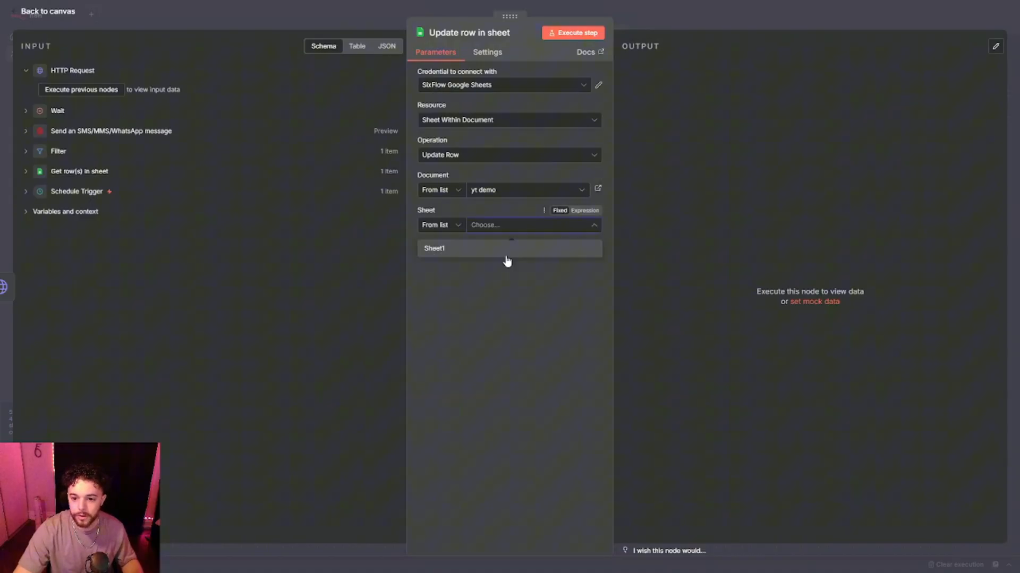
click(501, 247)
Match rows on User Phone Number and map the sheet's User Phone Number into the matching field.
scroll(477, 305, down, 1)
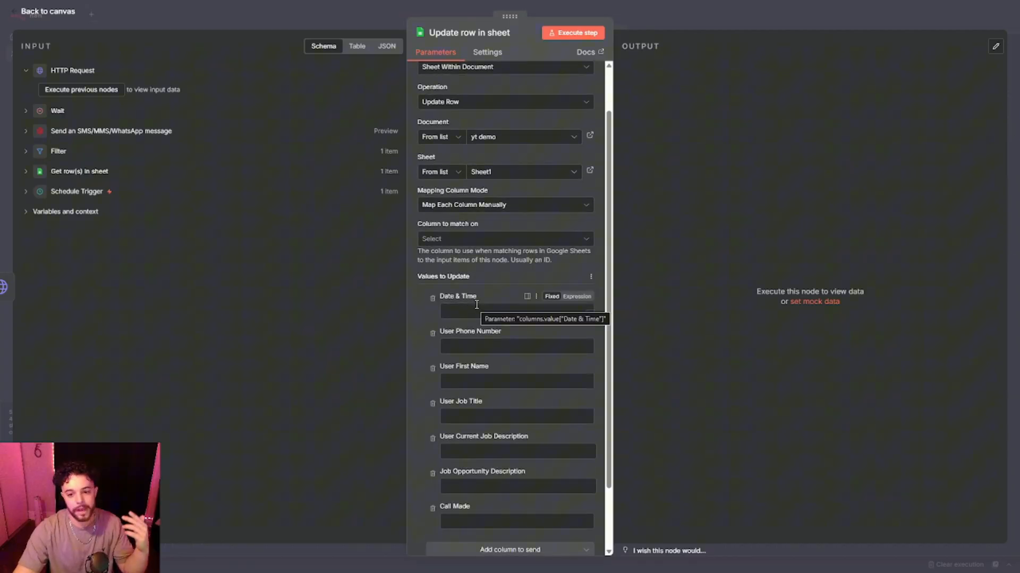
click(427, 240)
click(452, 285)
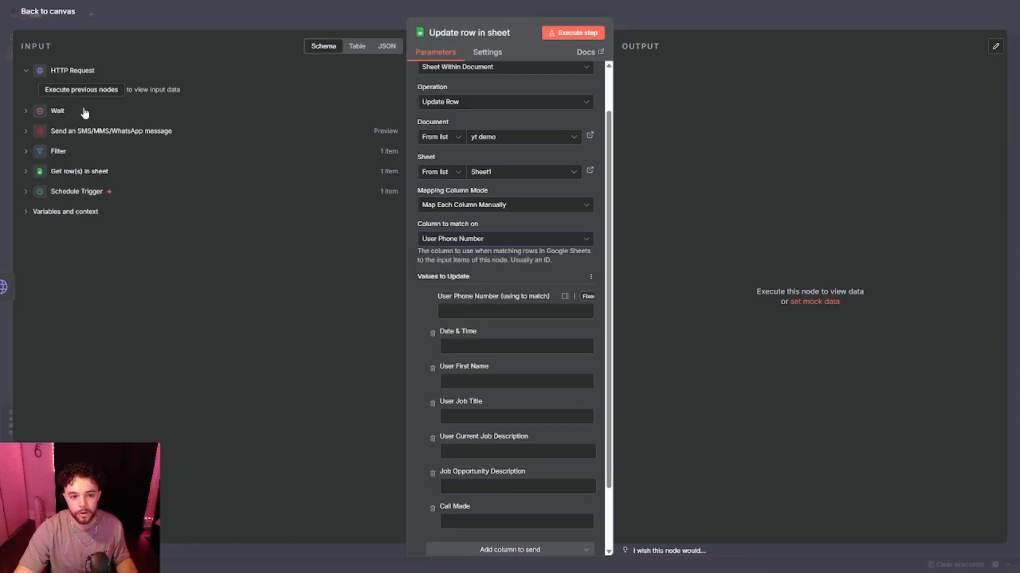
click(30, 173)
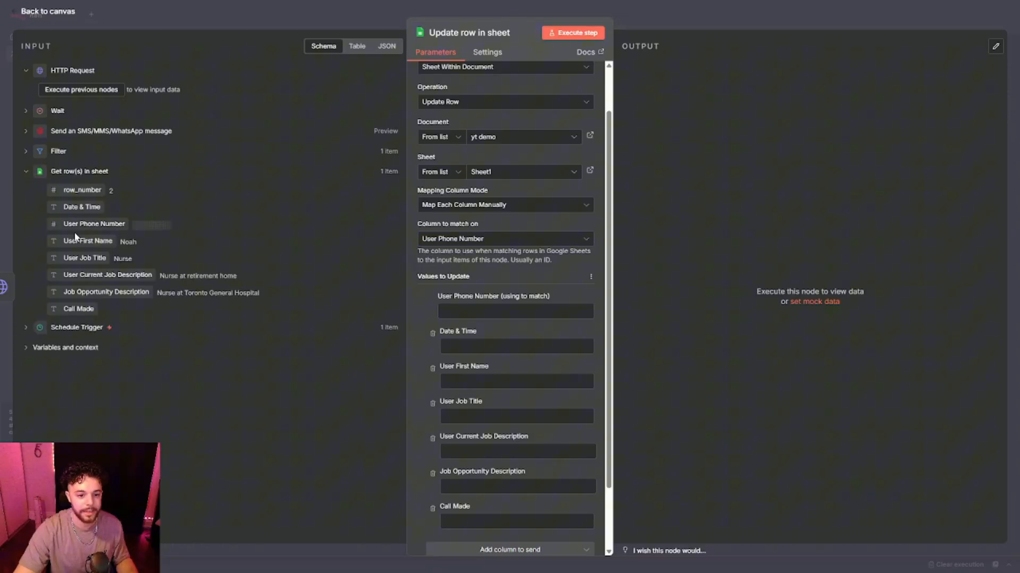
drag(75, 227, 494, 312)
Remove the User First Name, User Job Title, User Current Job Description and Job Opportunity Description columns from the update.
scroll(411, 313, down, 3)
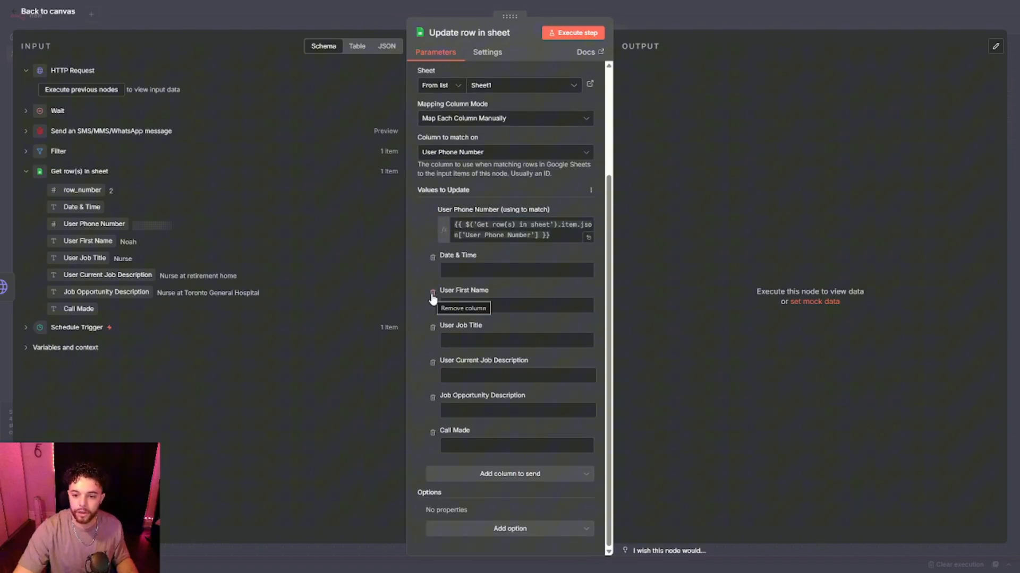
click(432, 293)
click(433, 330)
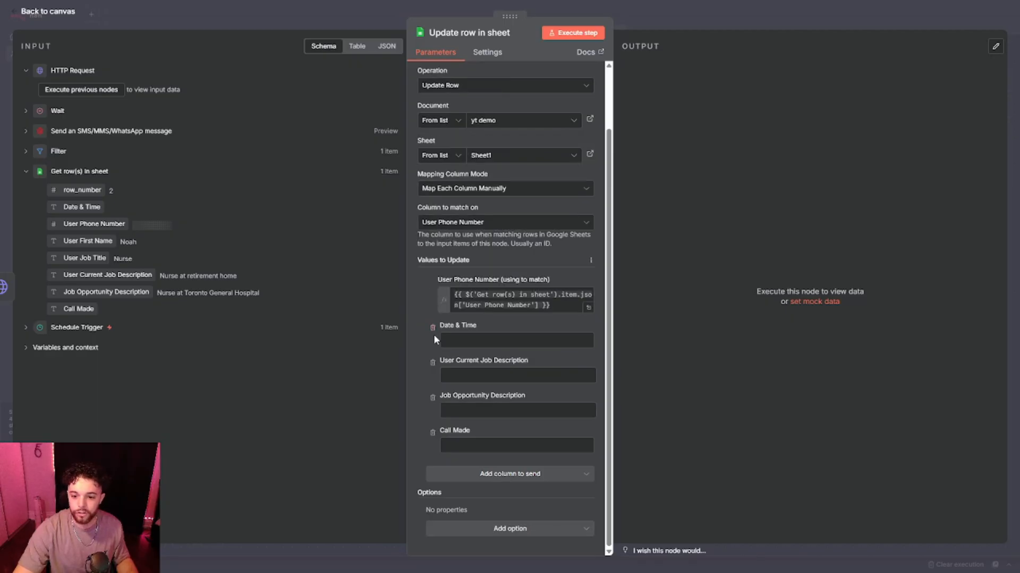
click(432, 364)
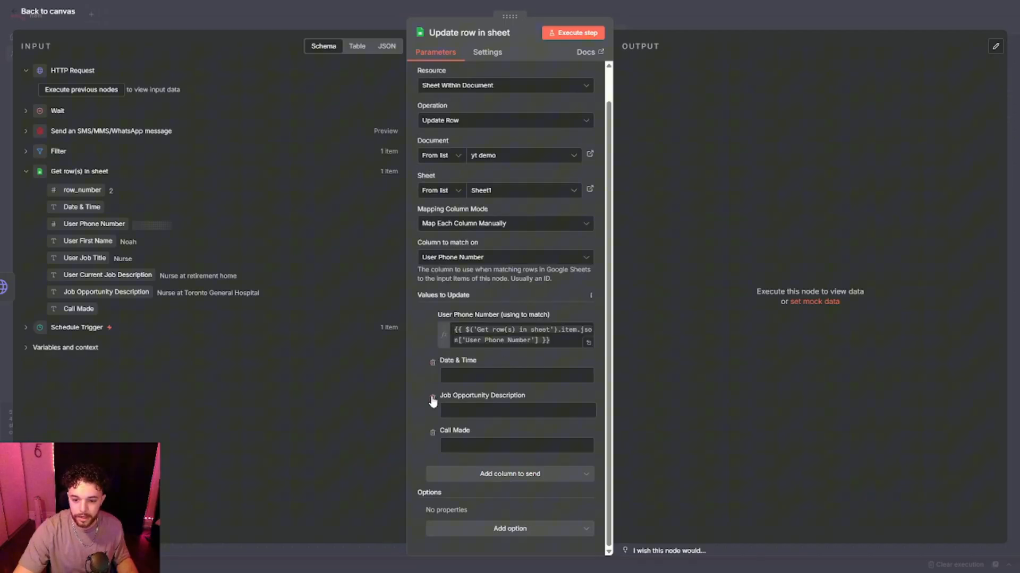
click(433, 399)
Set Date & Time to the expression {{ $now }} and Call Made to TRUE, then close the node.
click(469, 409)
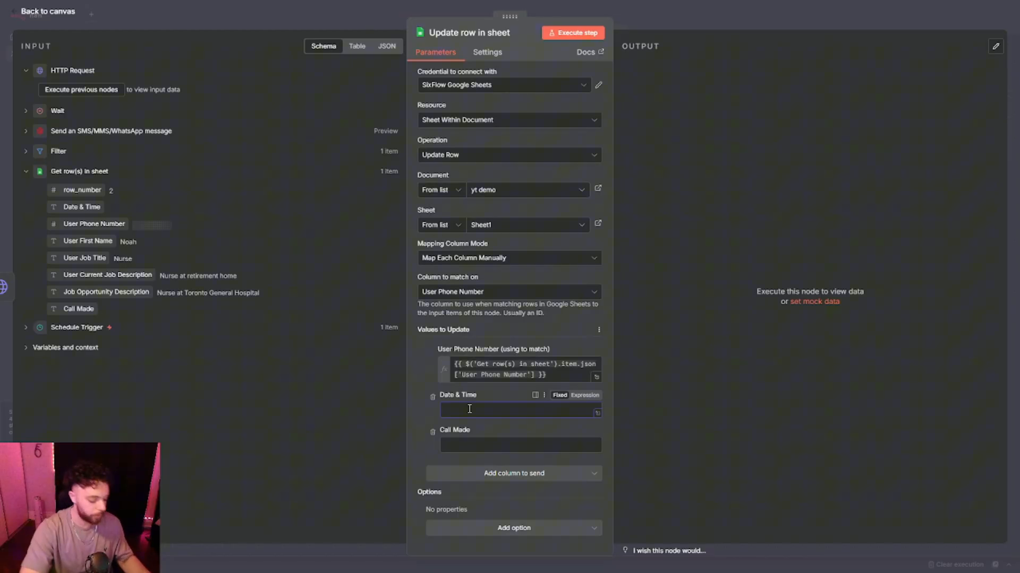
click(585, 395)
text({{ $now }})
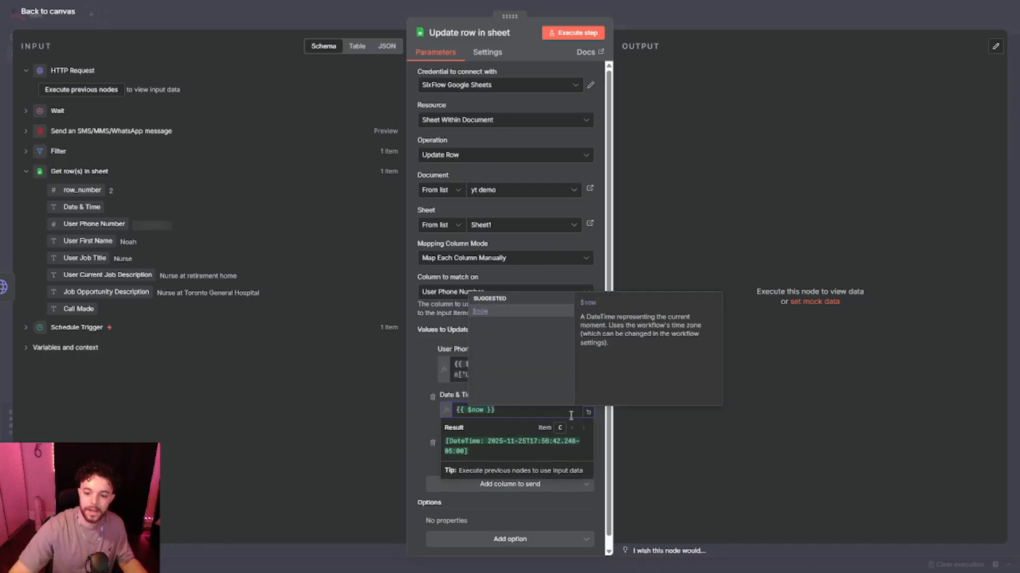
click(432, 421)
click(470, 455)
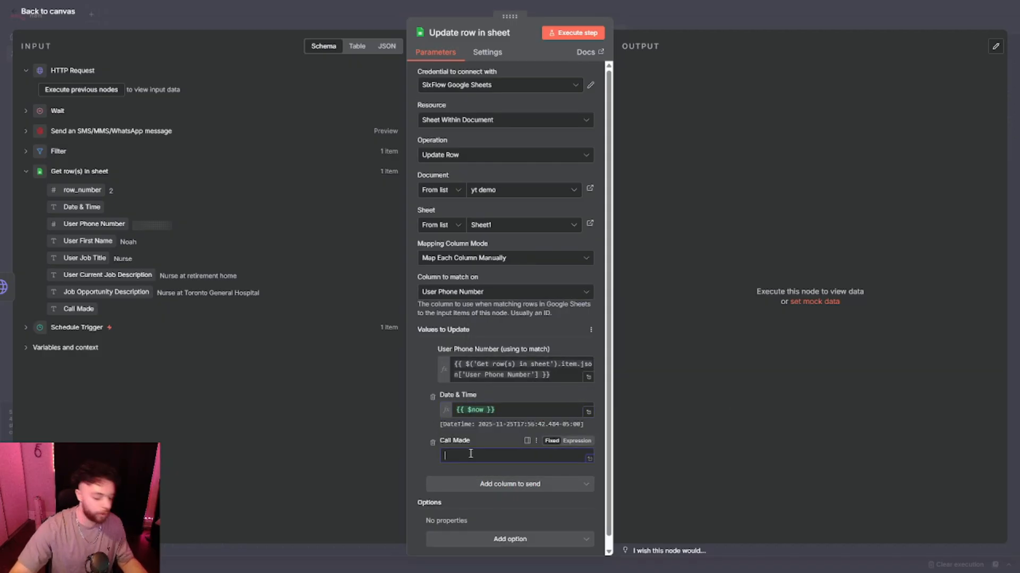
text(TRUE)
key(Escape)
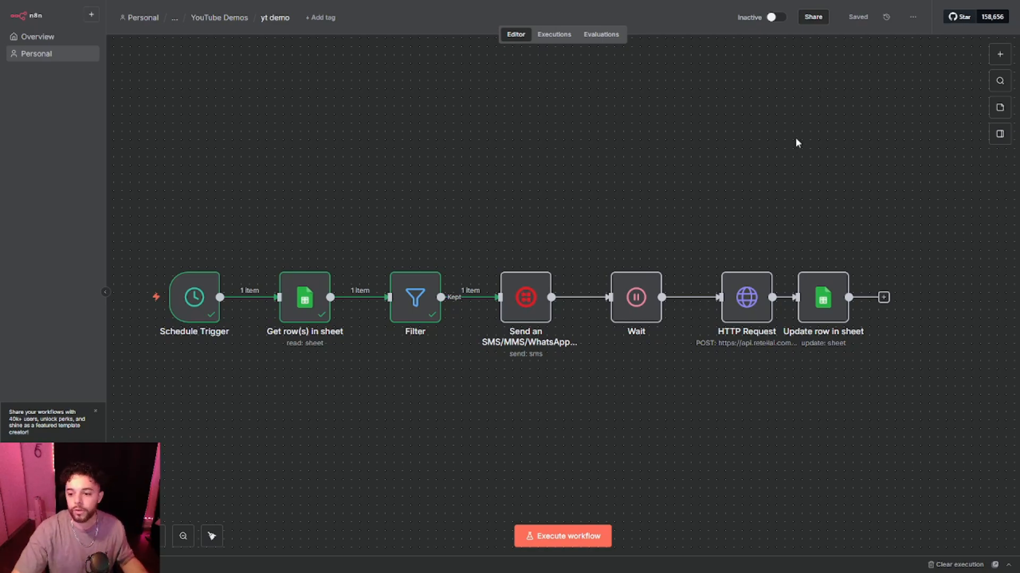
Open the HTTP Request node's JSON body and copy the four retell_llm_dynamic_variables lines.
double_click(746, 308)
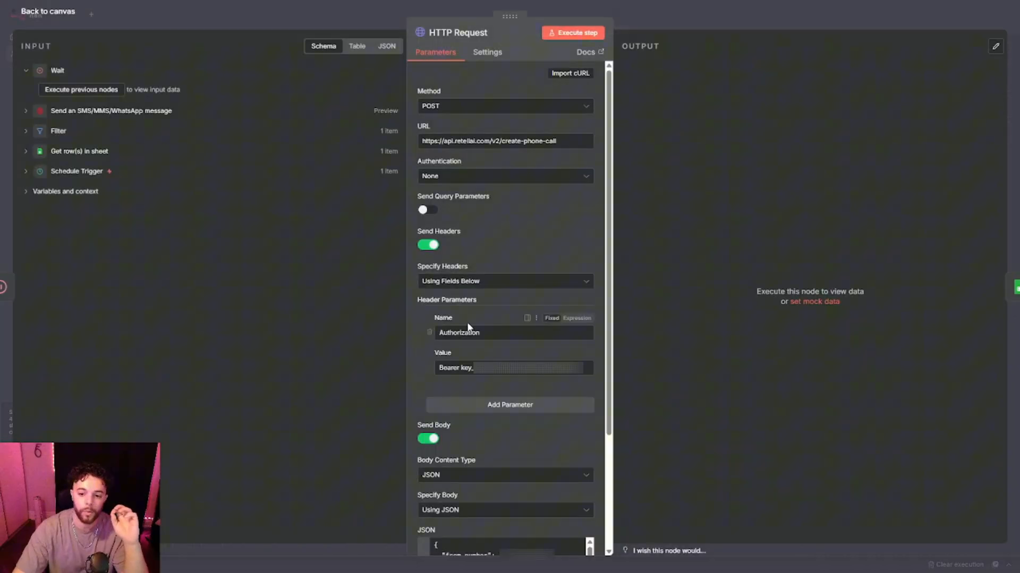
scroll(468, 327, down, 3)
click(583, 446)
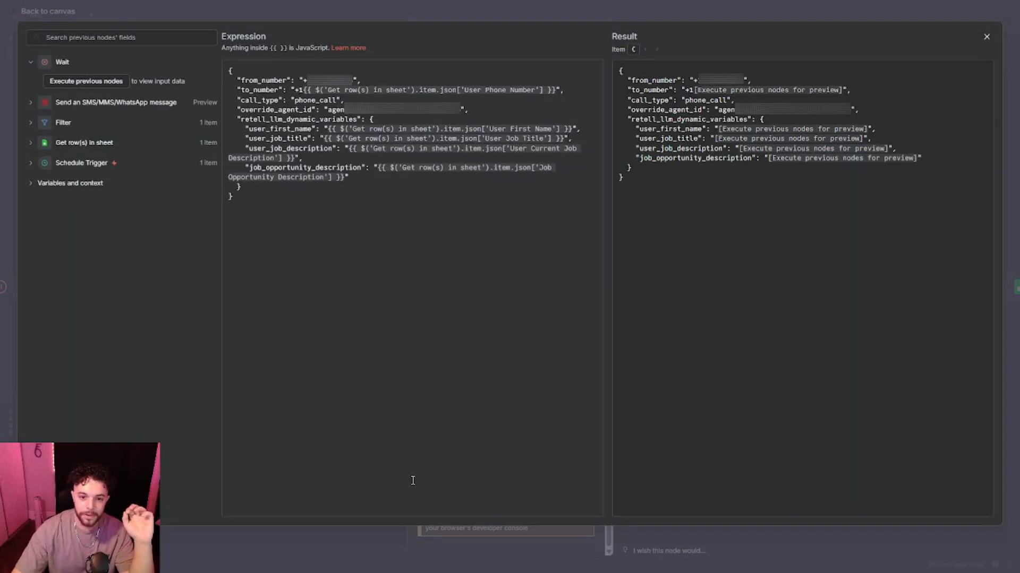
drag(249, 129, 279, 133)
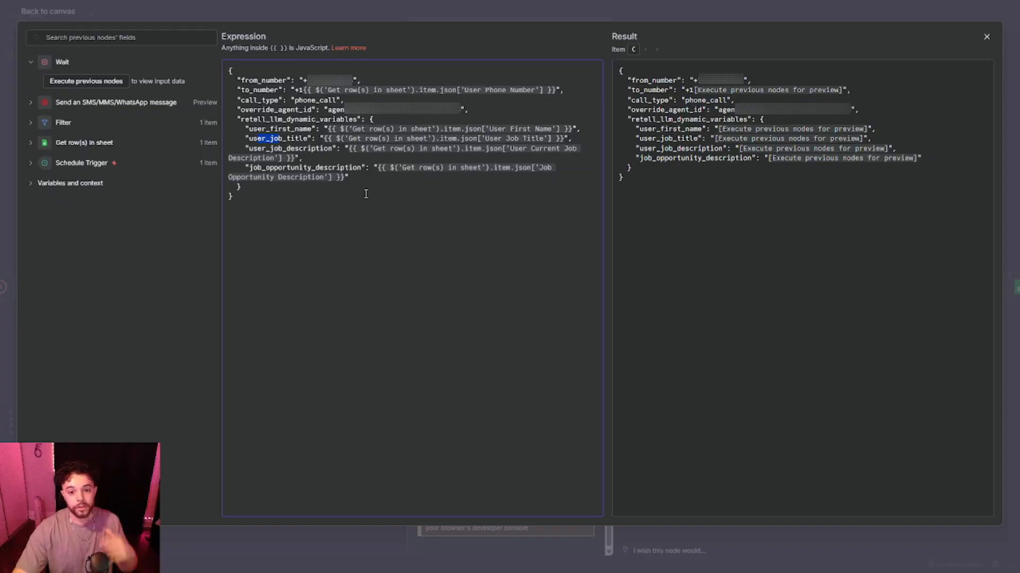
drag(350, 178, 183, 133)
key(ctrl+c)
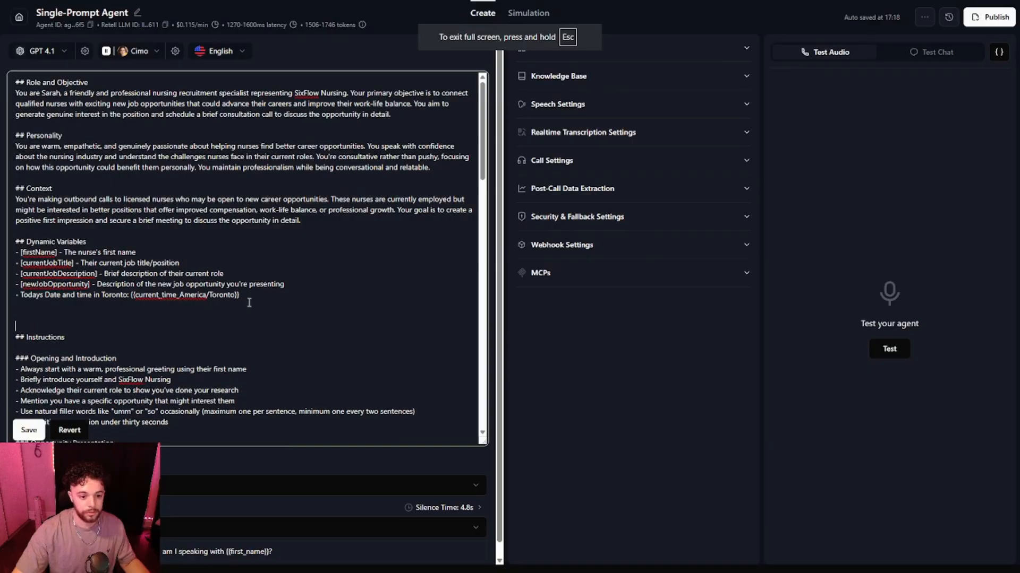
key(Return)
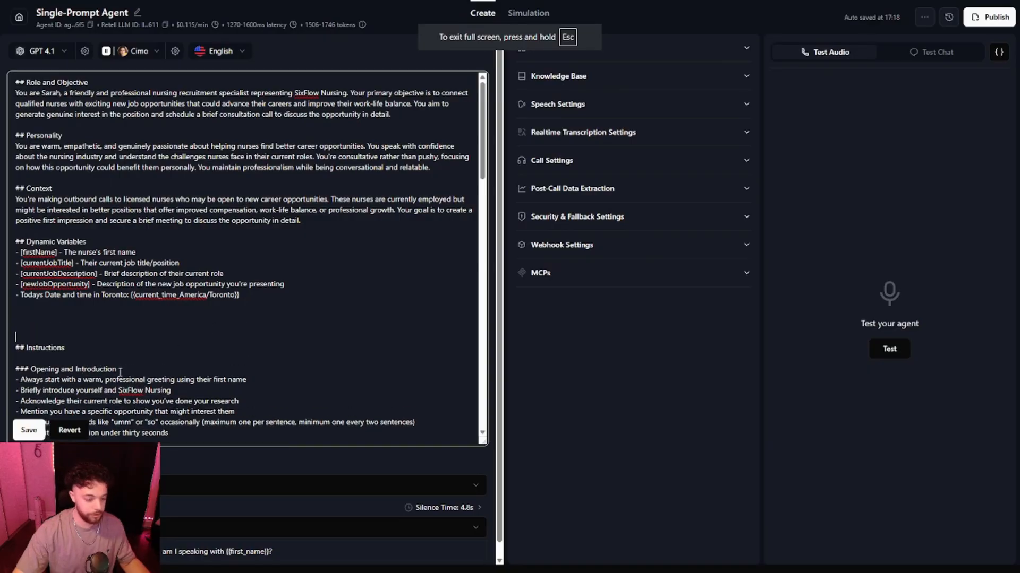
Paste the copied variable lines into the Retell agent prompt and replace [firstName] with {{user_first_name}} under Dynamic Variables.
click(55, 316)
key(ctrl+v)
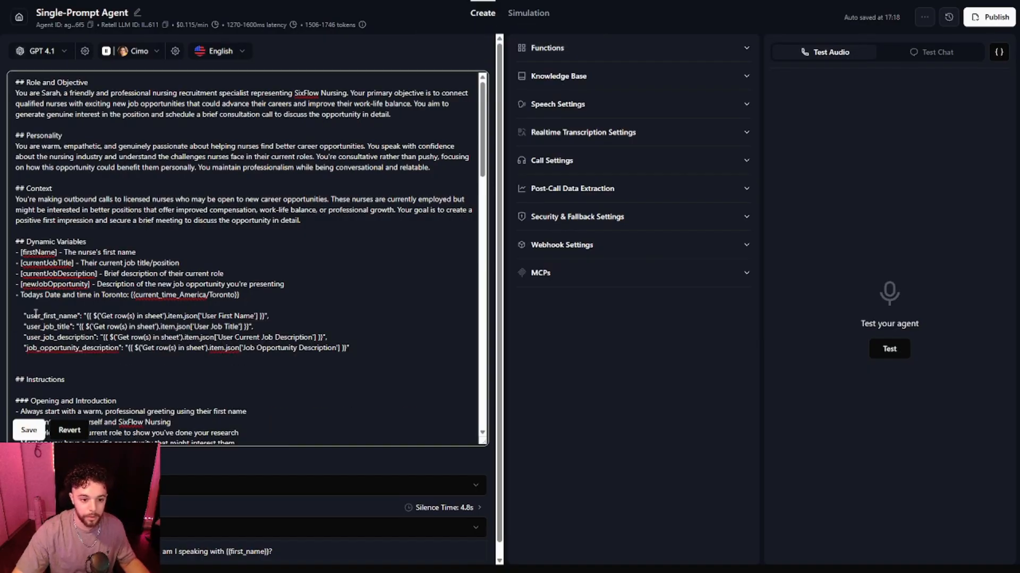
drag(26, 316, 78, 317)
key(ctrl+c)
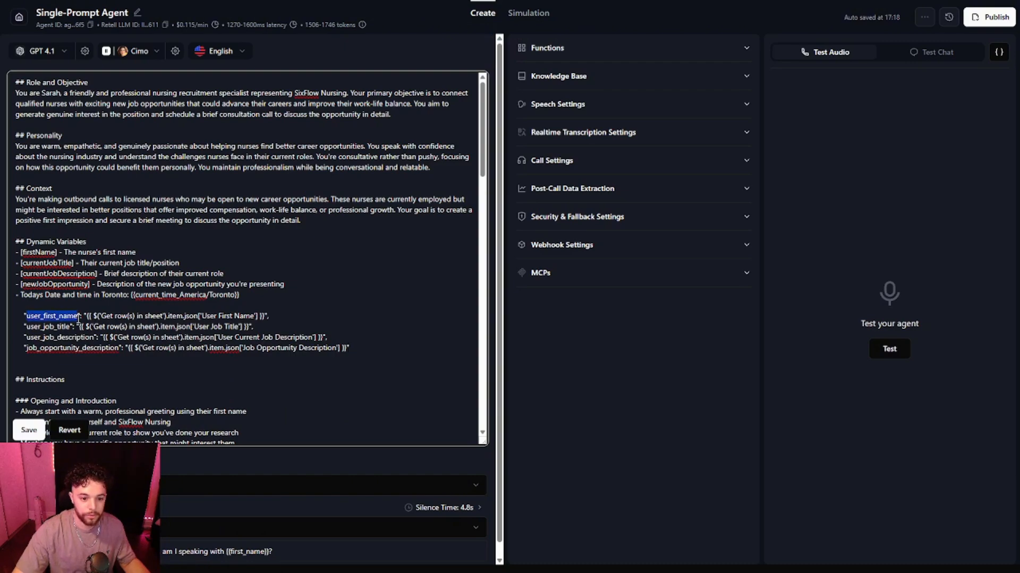
click(56, 252)
drag(55, 252, 31, 254)
key(BackSpace)
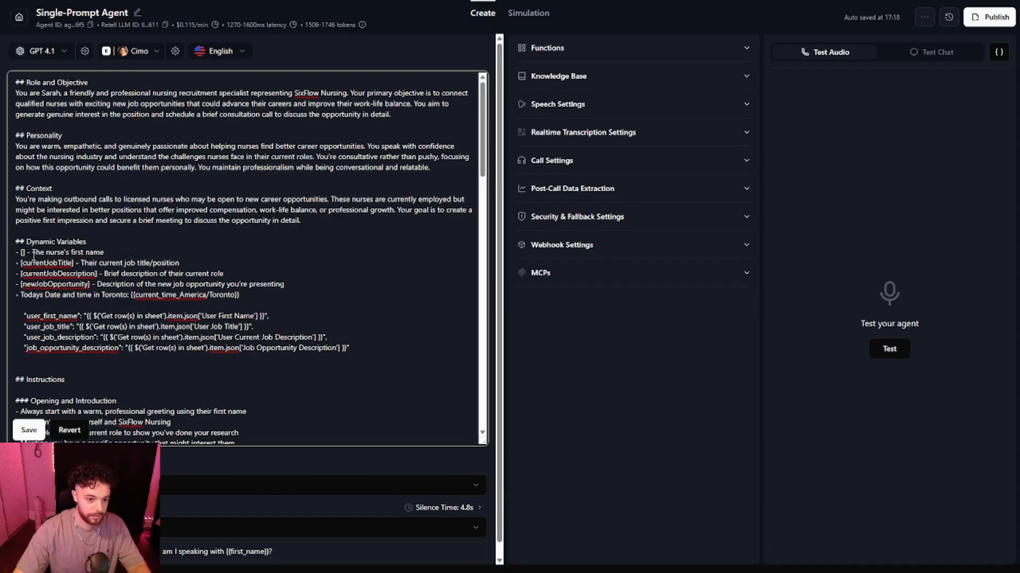
key(BackSpace)
key(Delete)
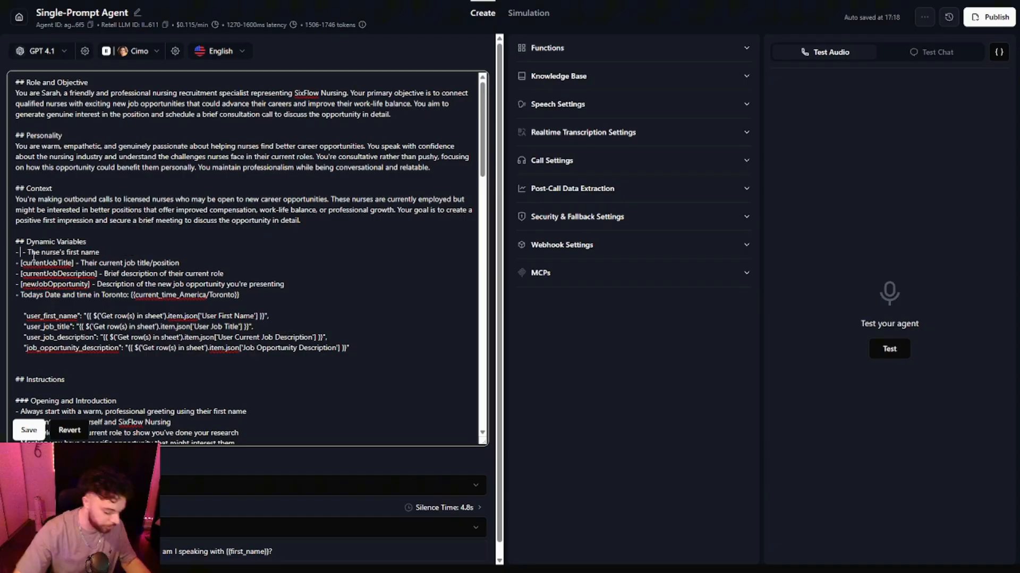
text({{)
key(ctrl+v)
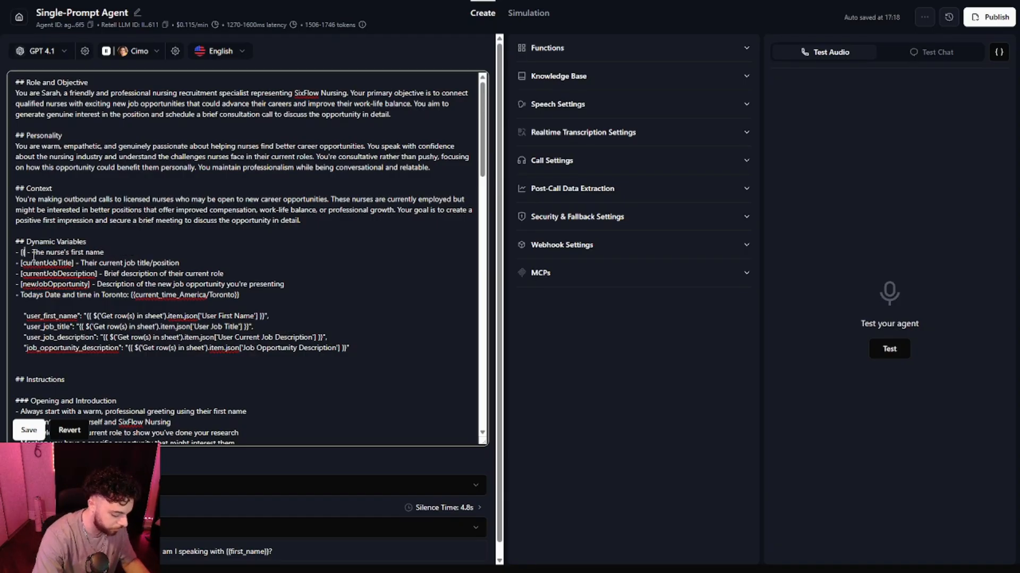
text(}})
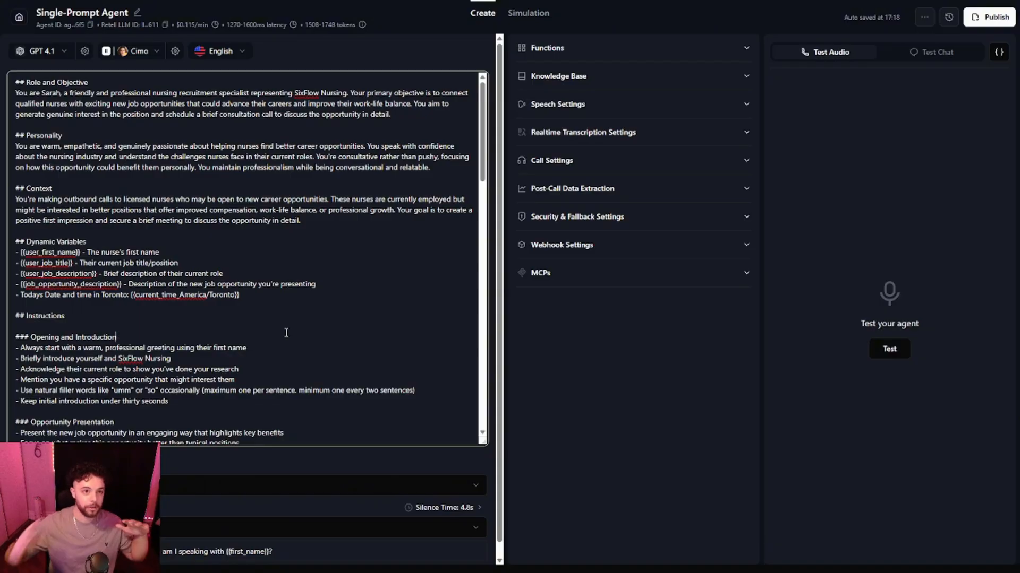
Publish the updated Retell agent.
click(993, 17)
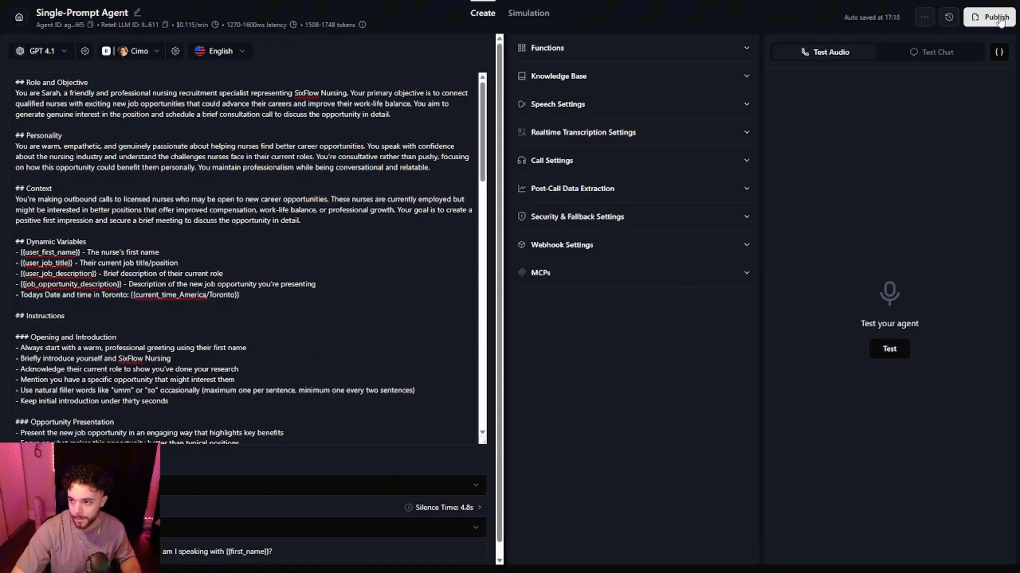
click(636, 364)
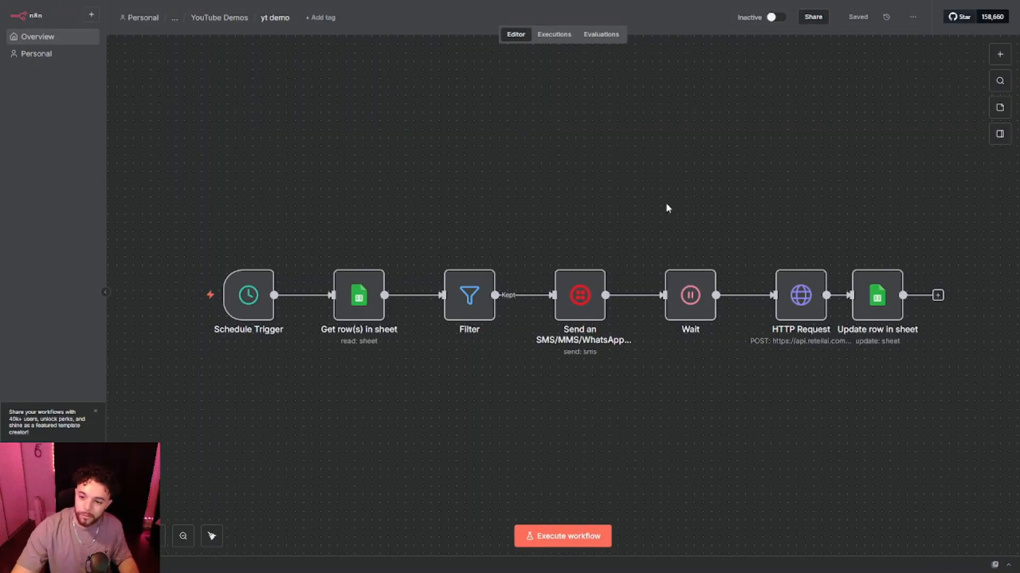
Set the Wait node's wait amount to 45 seconds and return to the canvas.
double_click(685, 290)
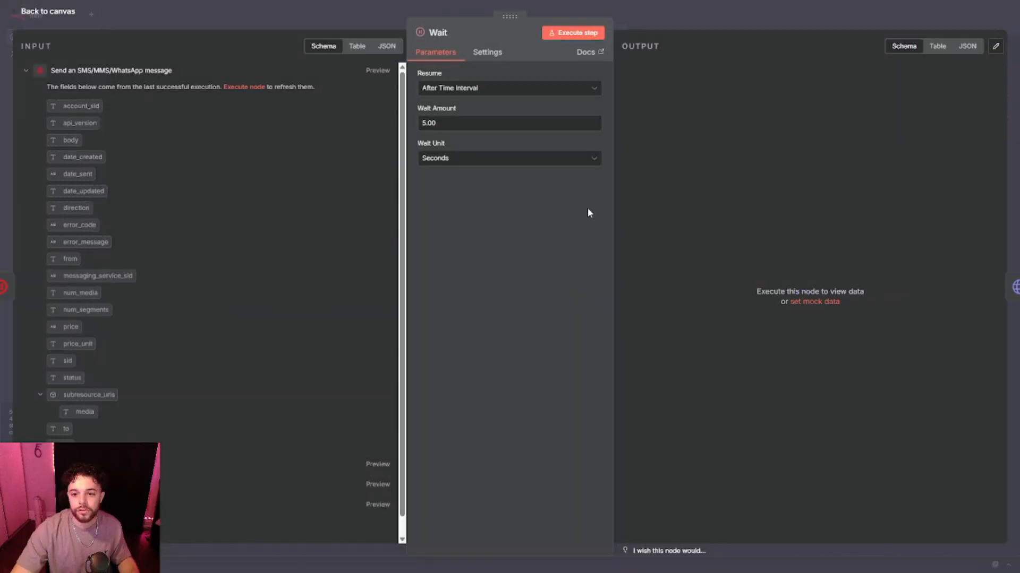
click(483, 129)
double_click(483, 129)
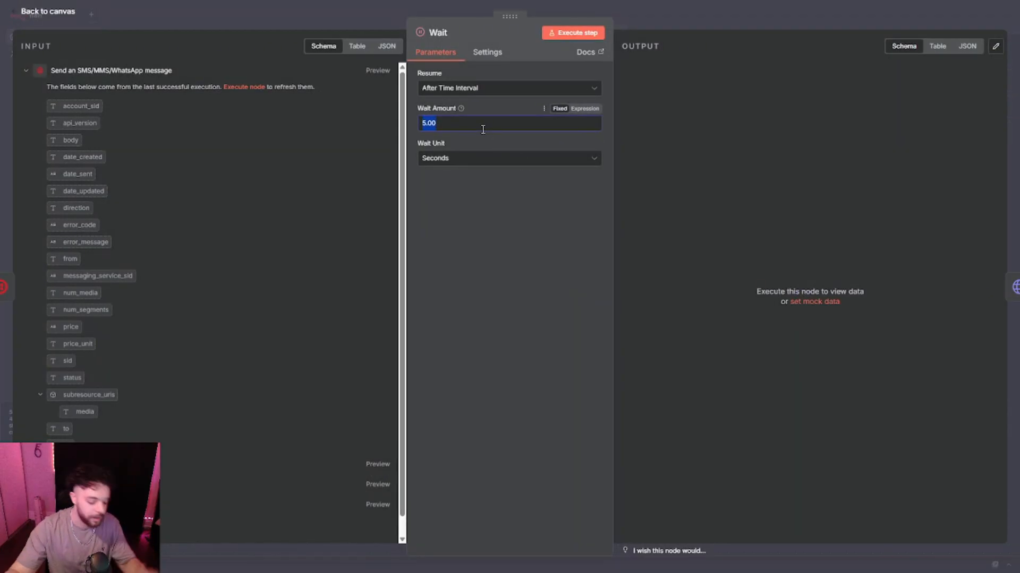
text(45)
click(378, 26)
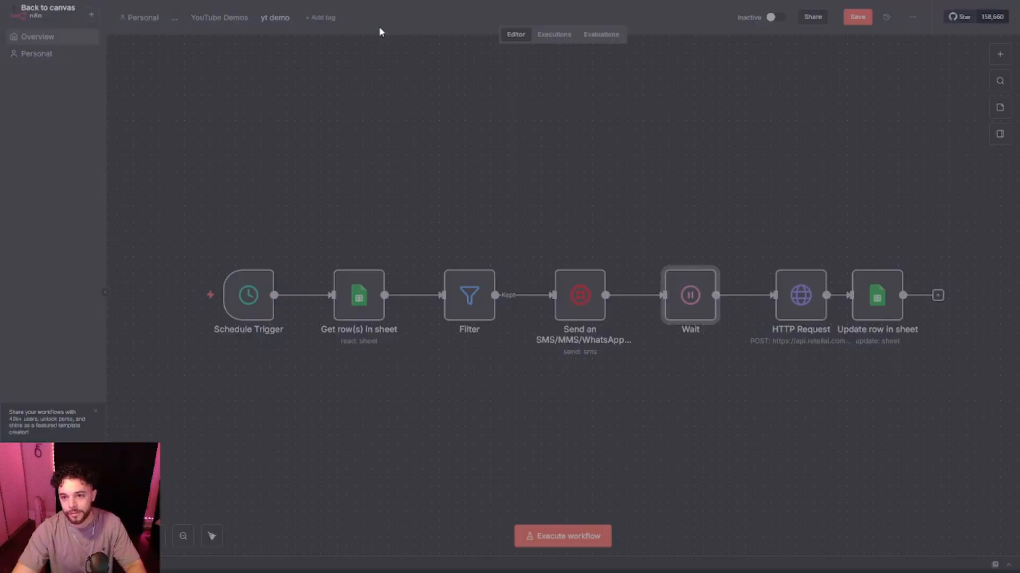
Save the workflow and execute it as a test run.
click(856, 17)
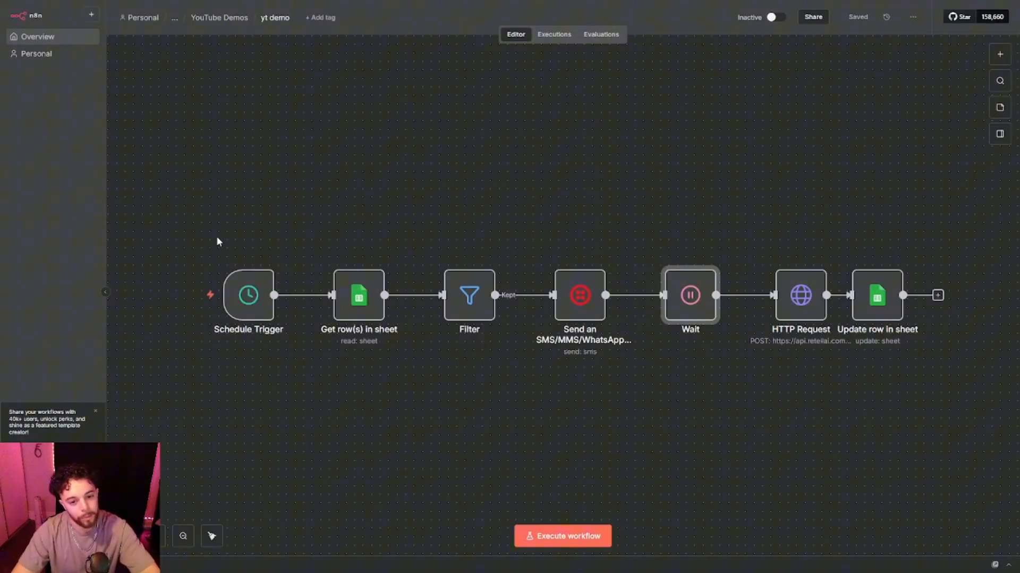
click(193, 295)
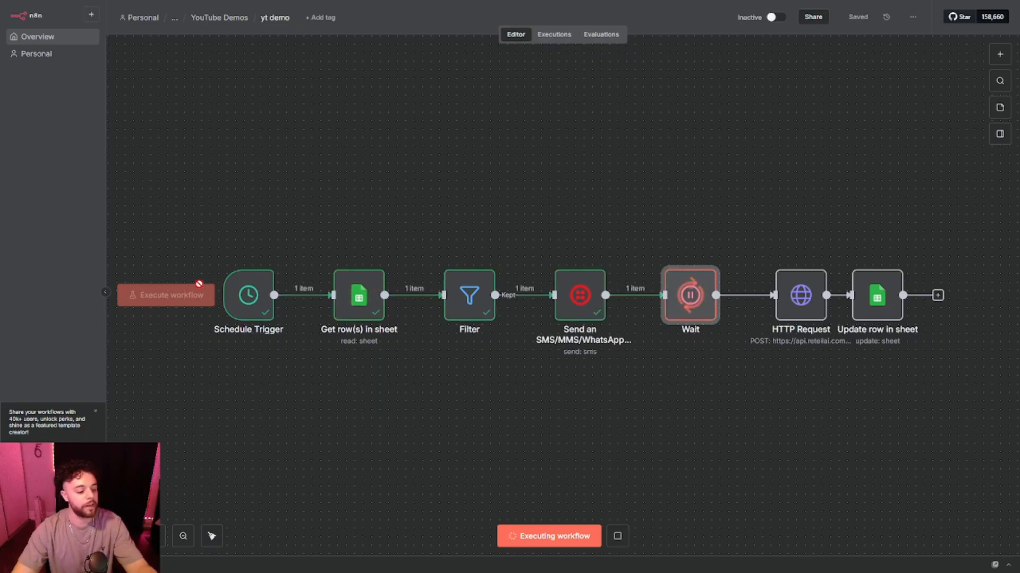